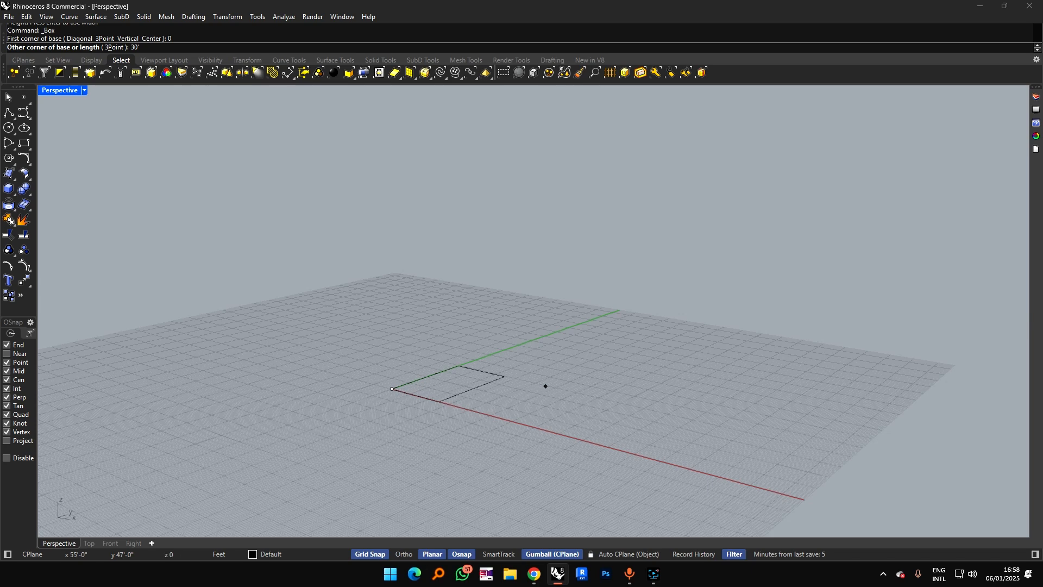
Step: Create a box from the origin with a length, width and height of 30' each
key("Return")
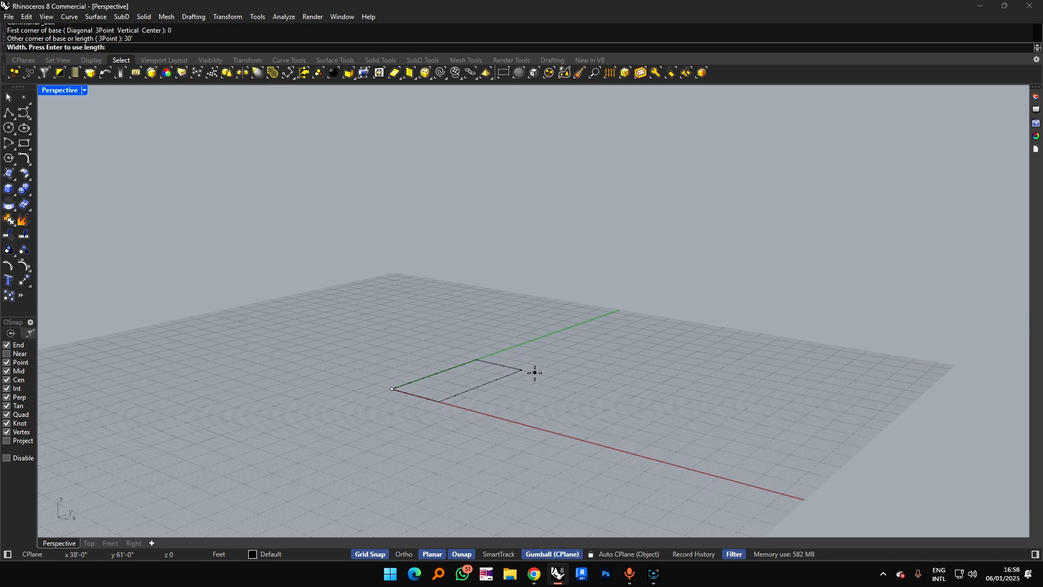
type("30'")
key("Return")
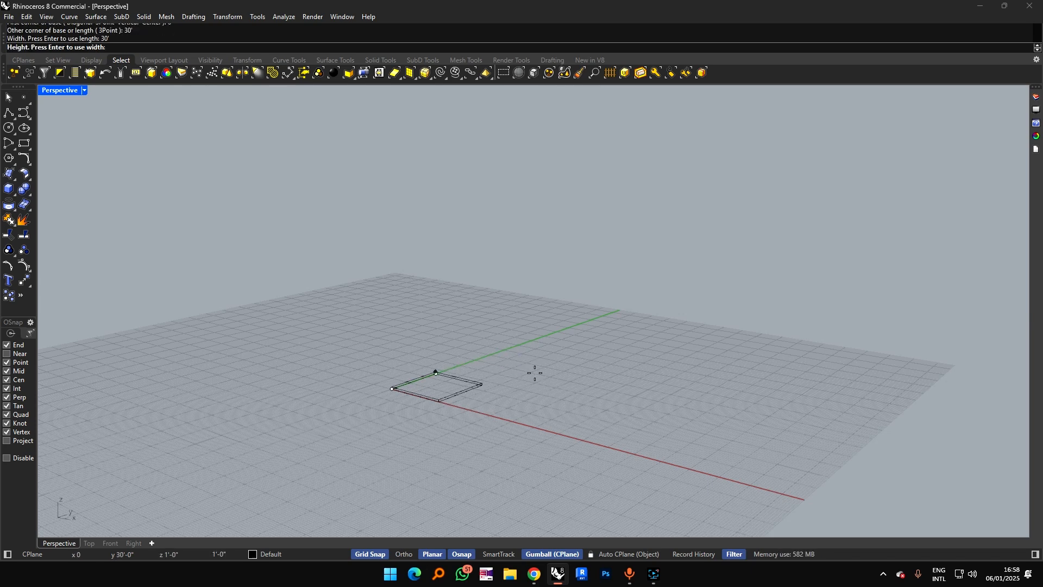
type("3")
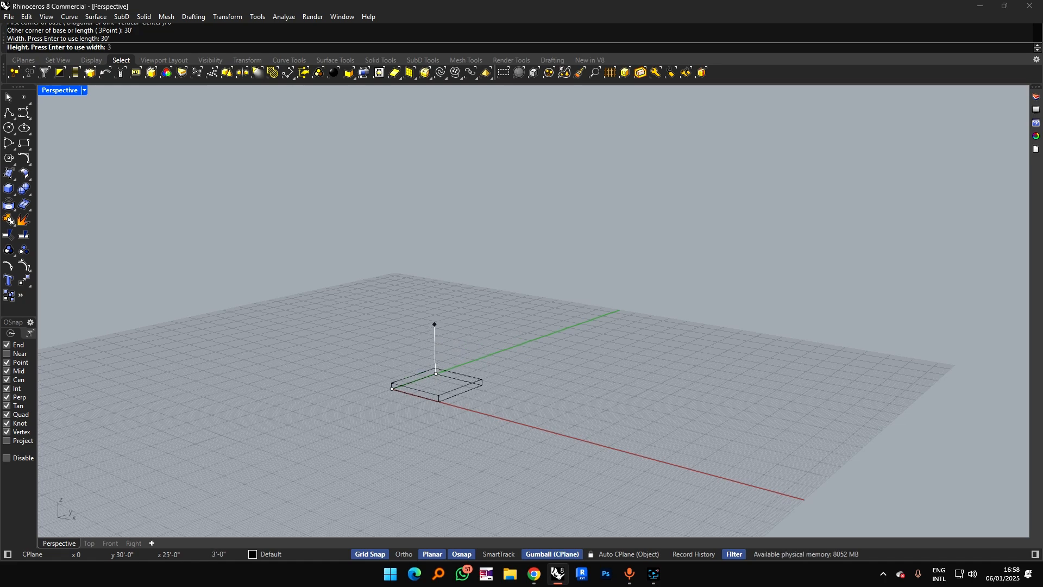
type("0")
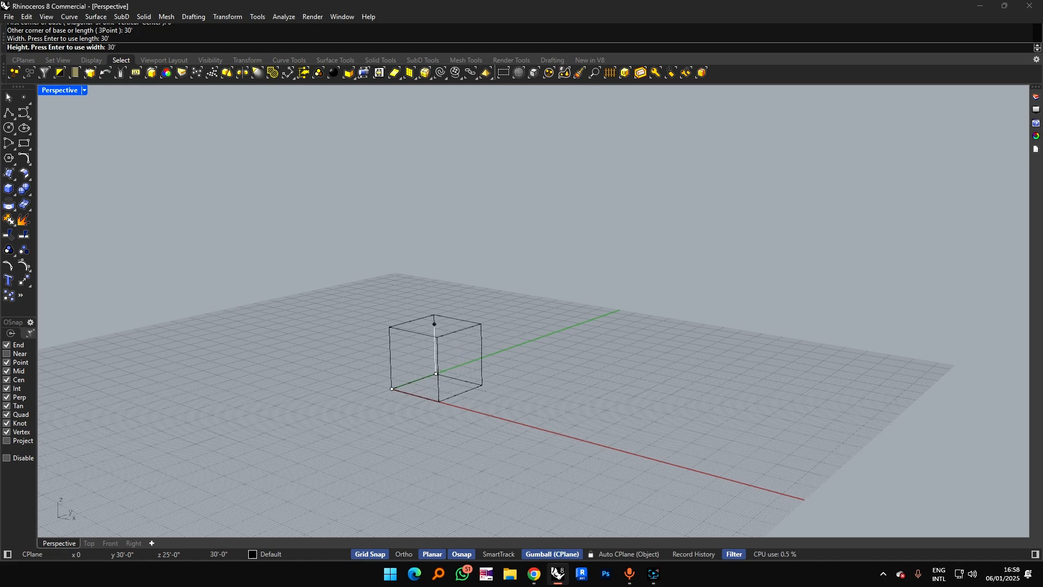
key("Return")
right_click_drag(480, 380, 566, 385)
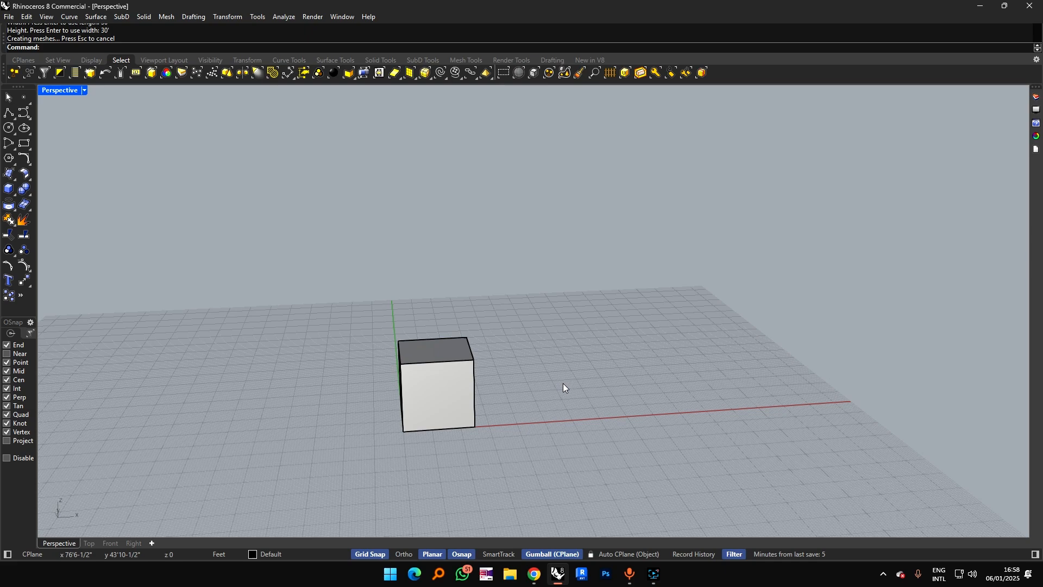
right_click_drag(563, 384, 531, 350)
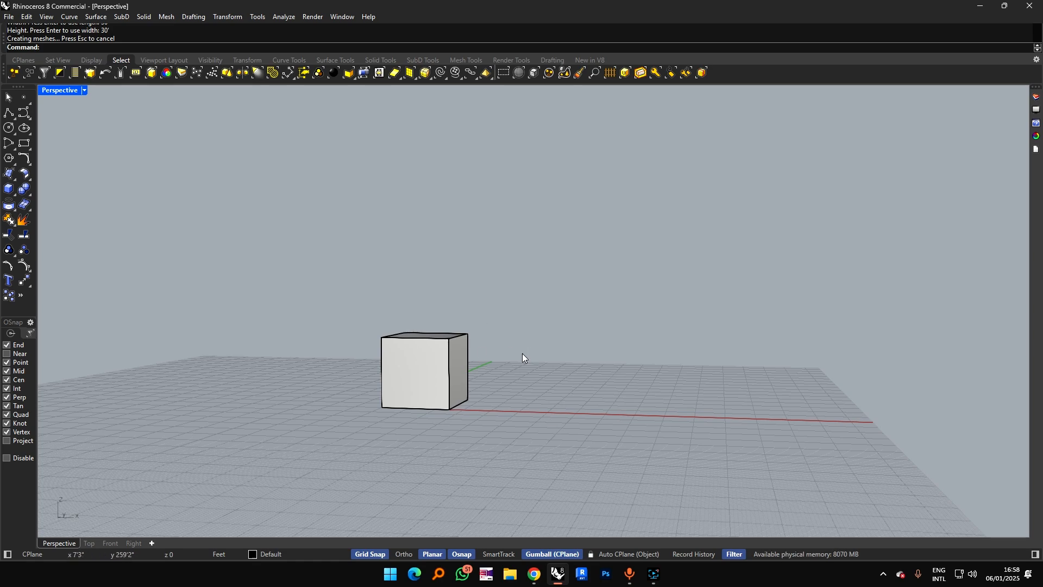
right_click_drag(524, 356, 463, 365)
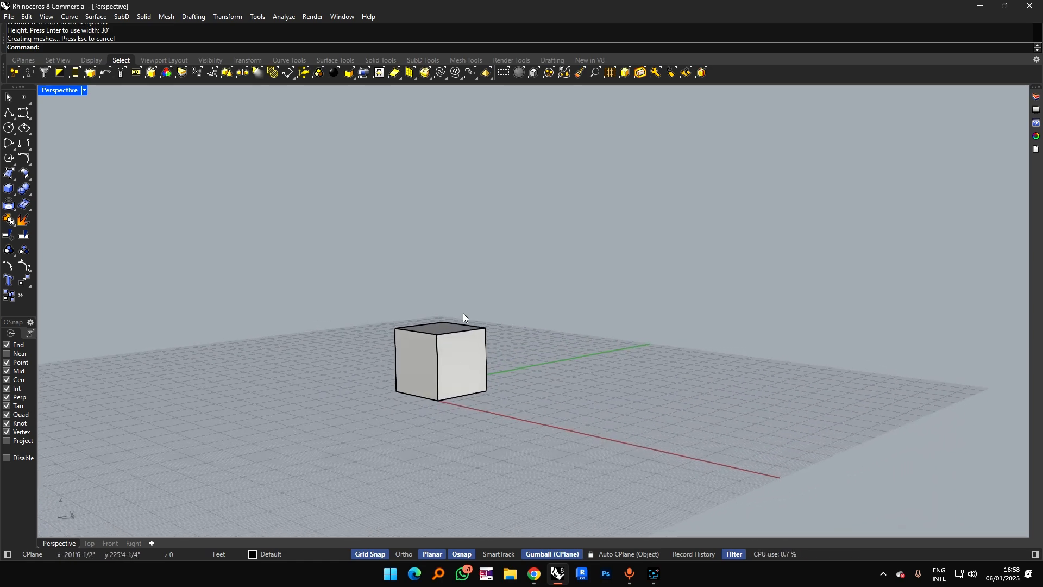
right_click_drag(463, 315, 487, 331)
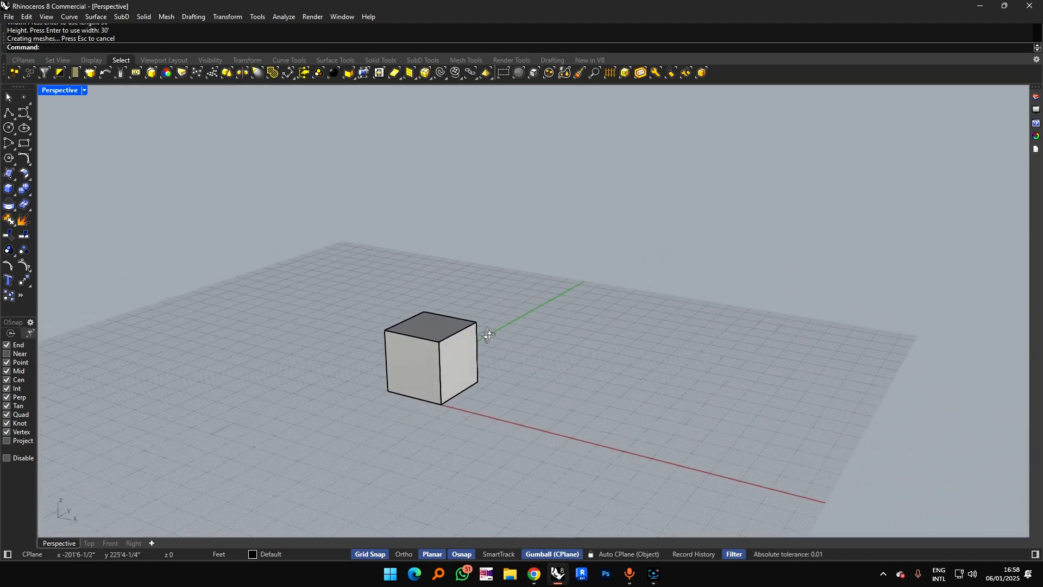
right_click_drag(493, 389, 530, 360)
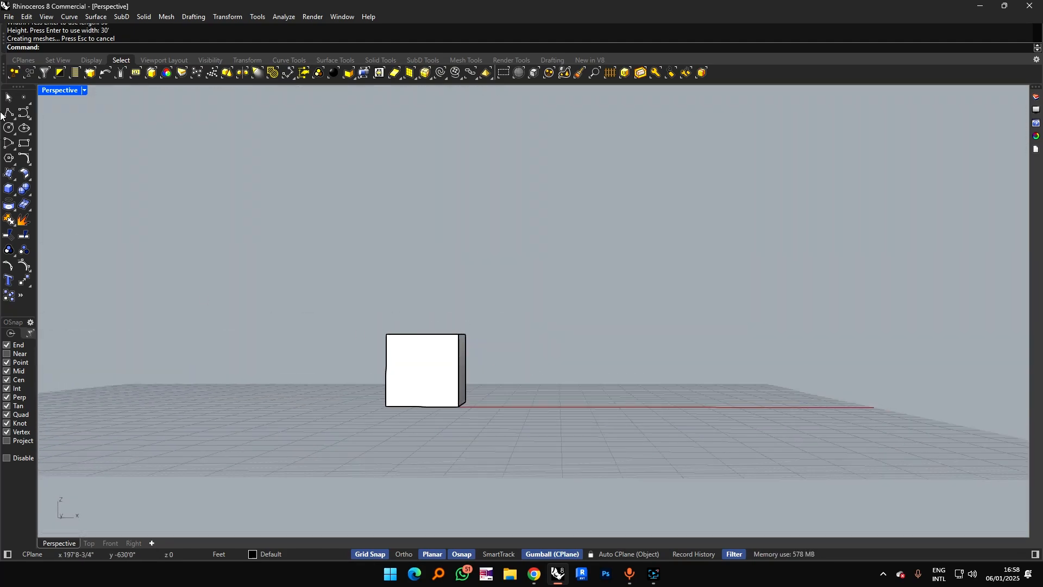
Step: Draw an upright ellipse by diameter across the box's front bottom edge, with its second axis ending 24' above that edge
left_click(24, 128)
left_click(55, 133)
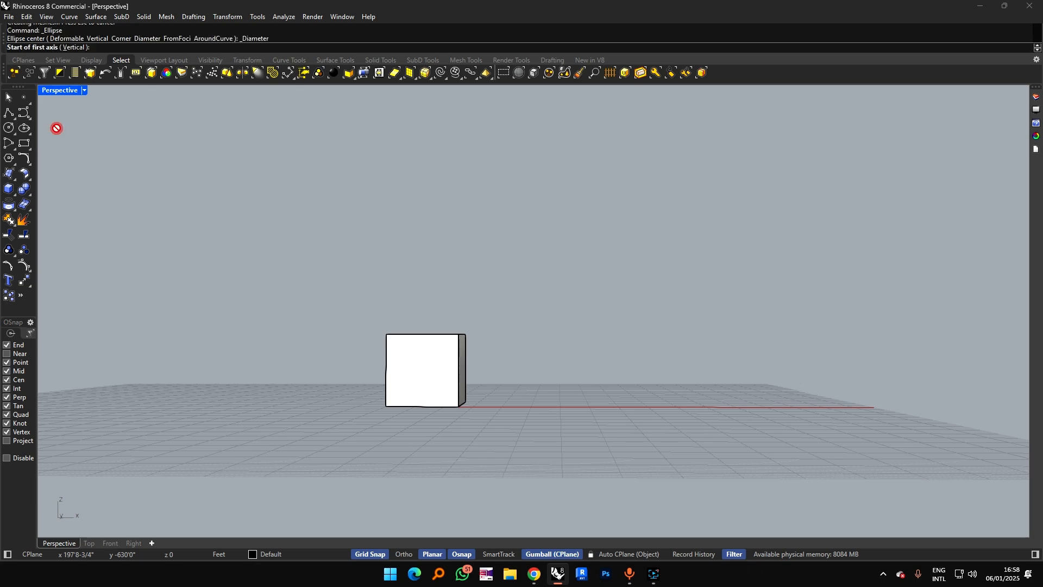
right_click_drag(398, 420, 365, 417)
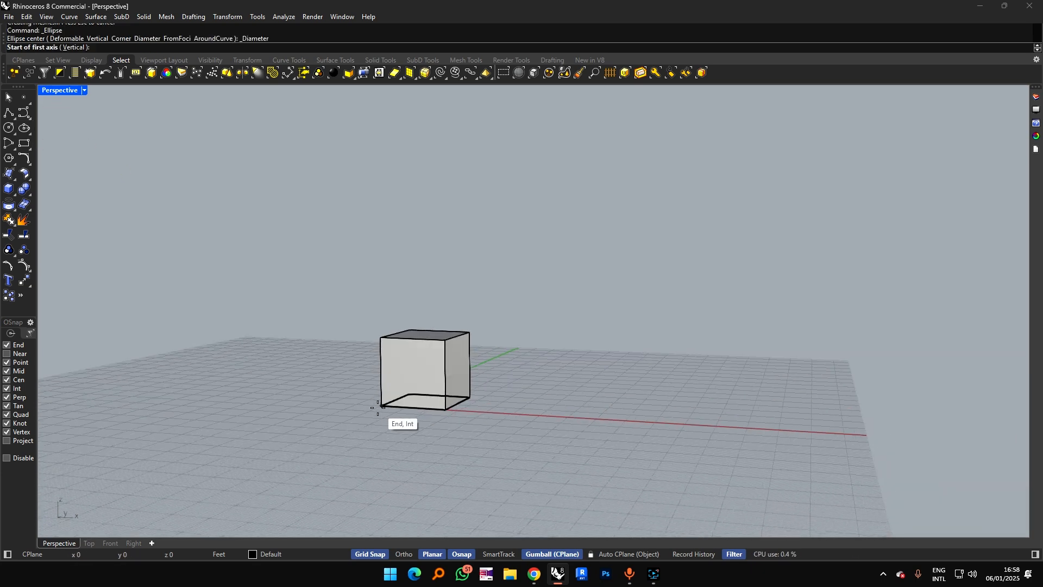
left_click(376, 408)
scroll(455, 408, "up", 3)
left_click(445, 409)
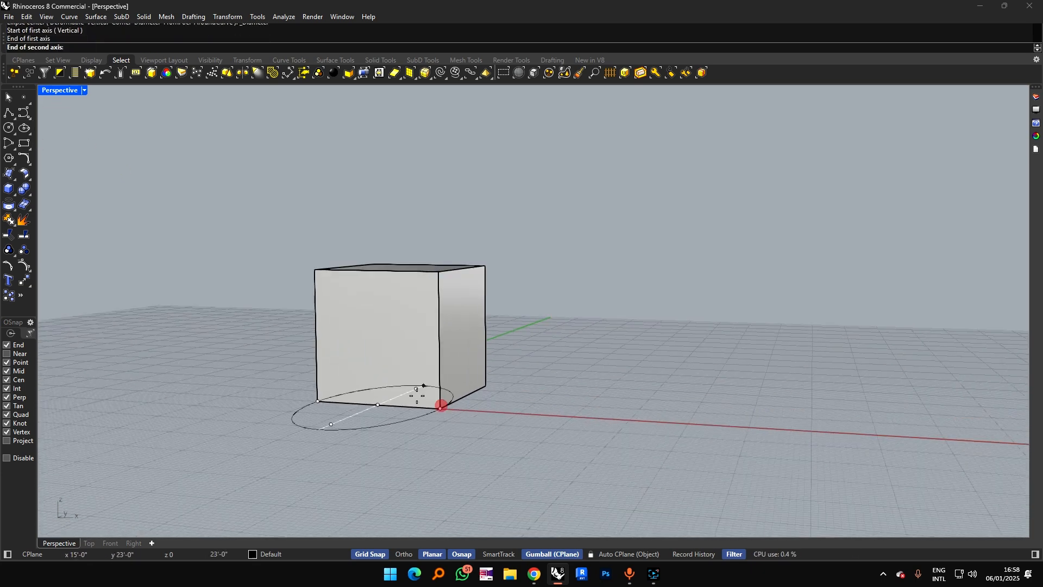
left_click(110, 543)
scroll(494, 382, "down", 5)
scroll(552, 285, "up", 3)
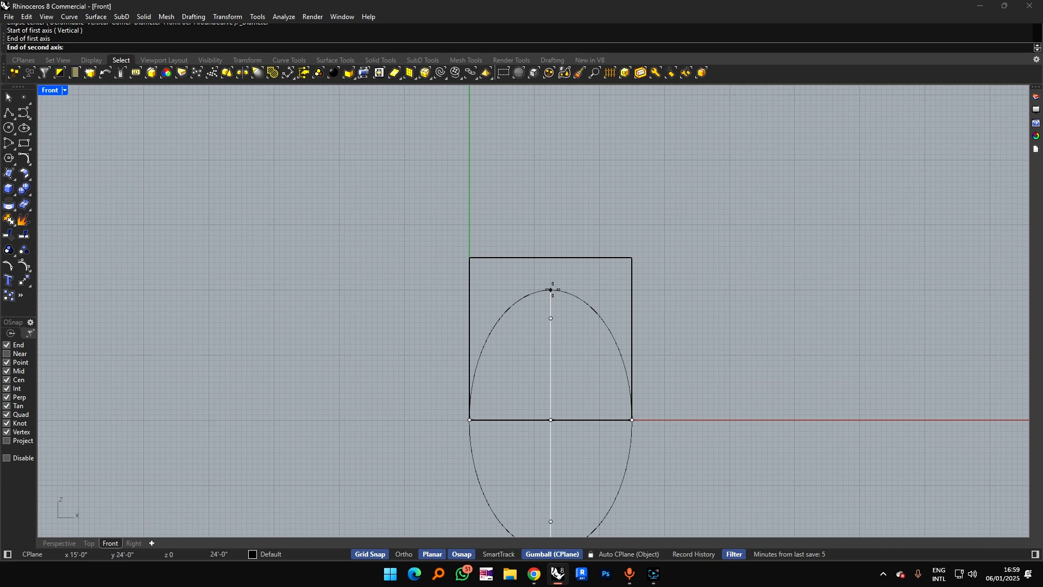
left_click(550, 289)
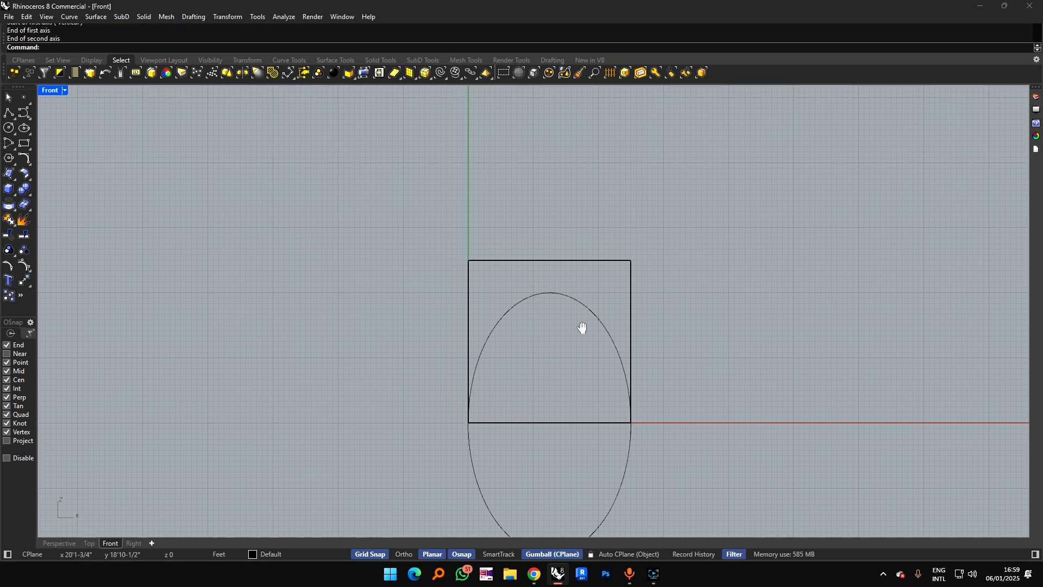
right_click_drag(580, 326, 451, 306)
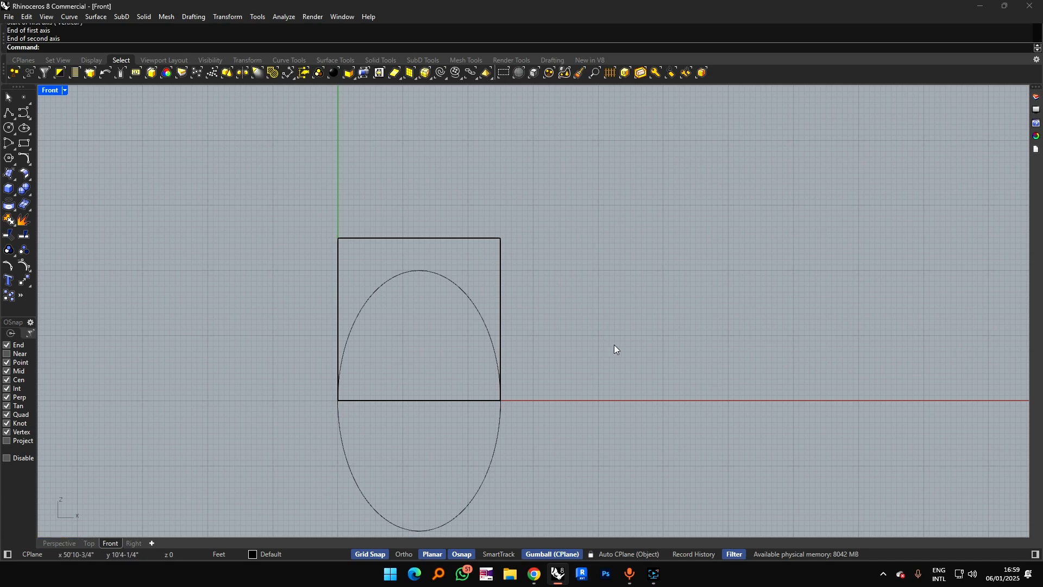
left_click(60, 544)
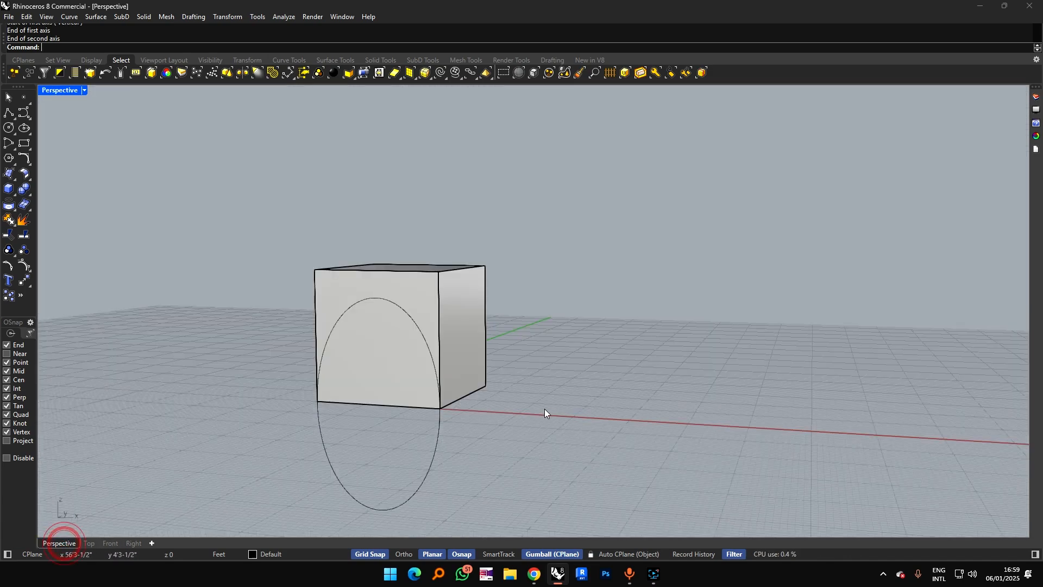
right_click_drag(545, 409, 455, 374)
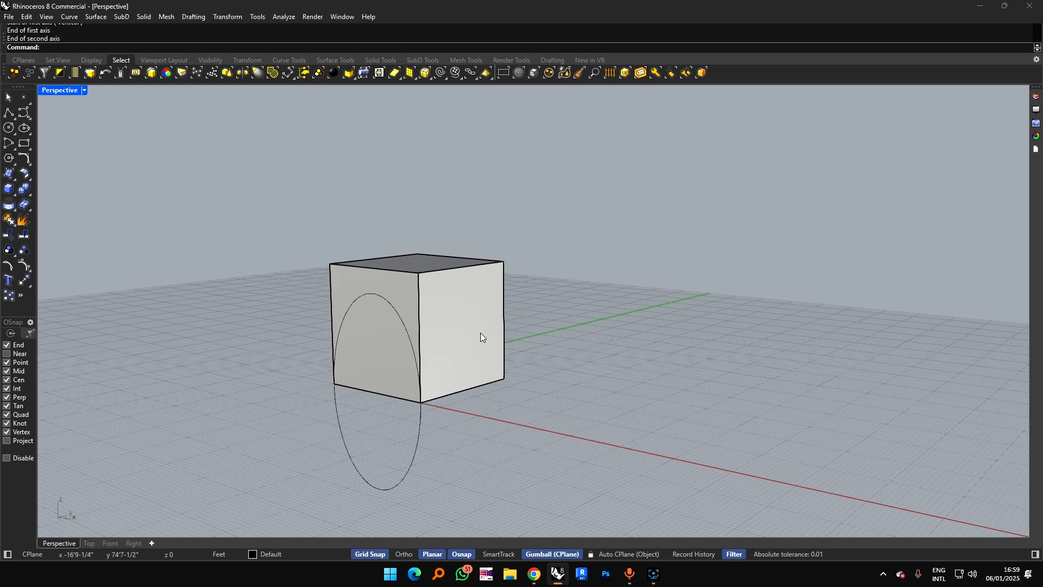
left_click(24, 128)
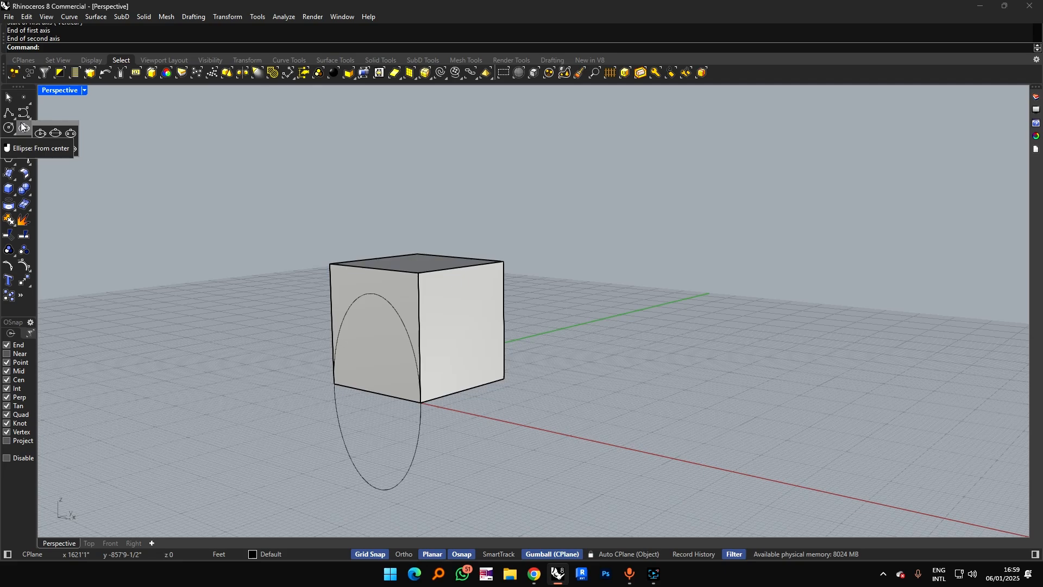
left_click(103, 205)
mouse_move(366, 322)
right_mouse_down()
mouse_move(348, 325)
mouse_move(400, 333)
mouse_move(475, 293)
mouse_move(409, 294)
mouse_move(363, 310)
right_mouse_up()
left_click(451, 308)
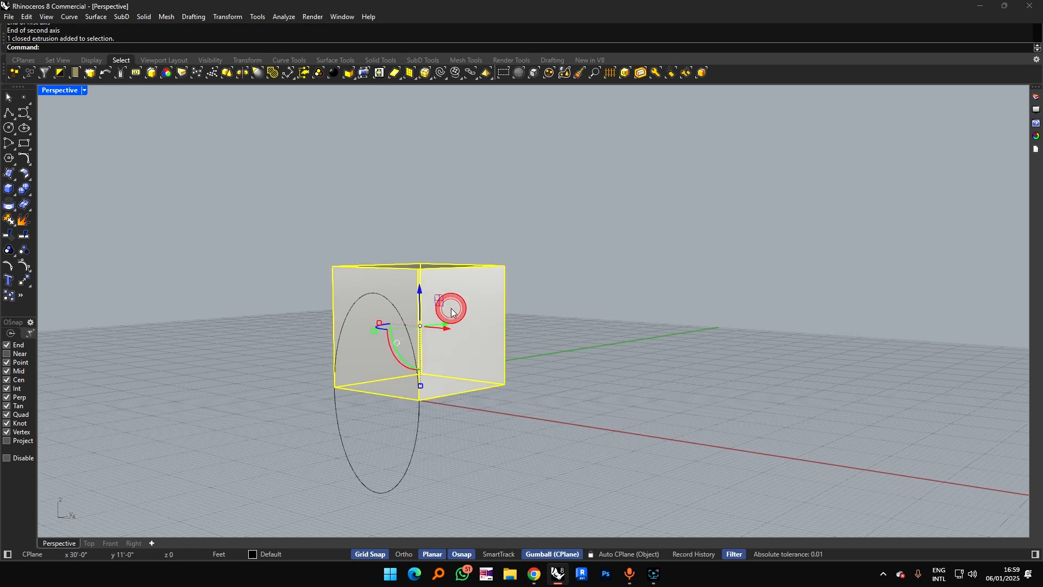
left_click(450, 408)
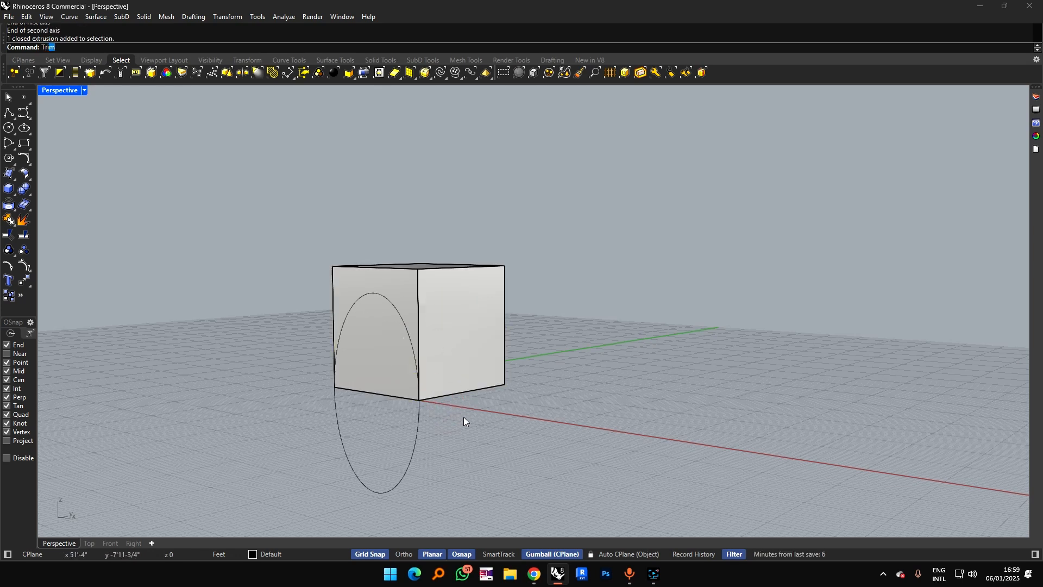
Step: Trim away the half of the ellipse below the box's base, using the box as the cutting object
type("im")
key("Return")
left_click(446, 354)
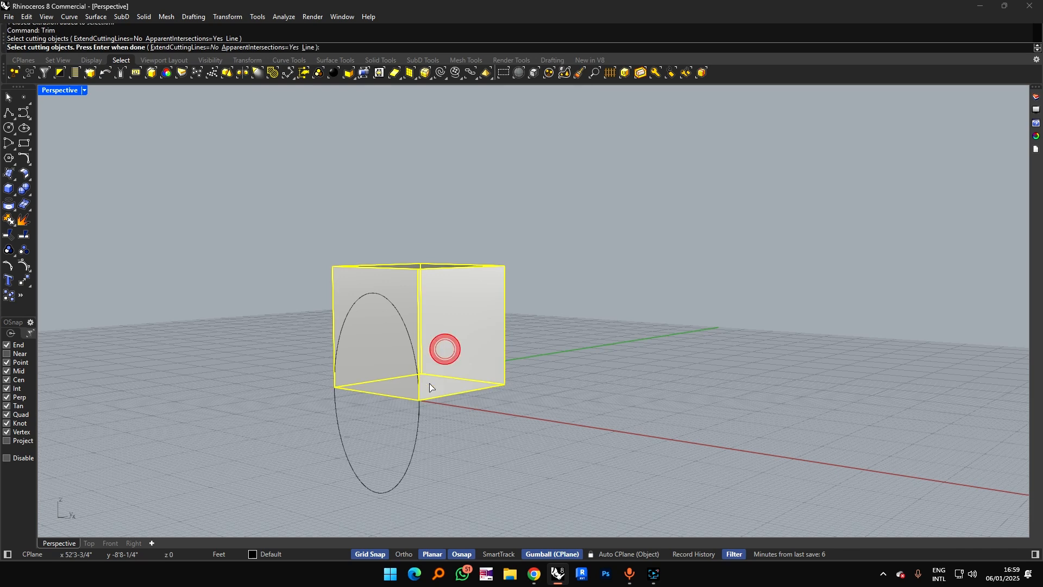
key("Return")
left_click(419, 427)
left_click(454, 424)
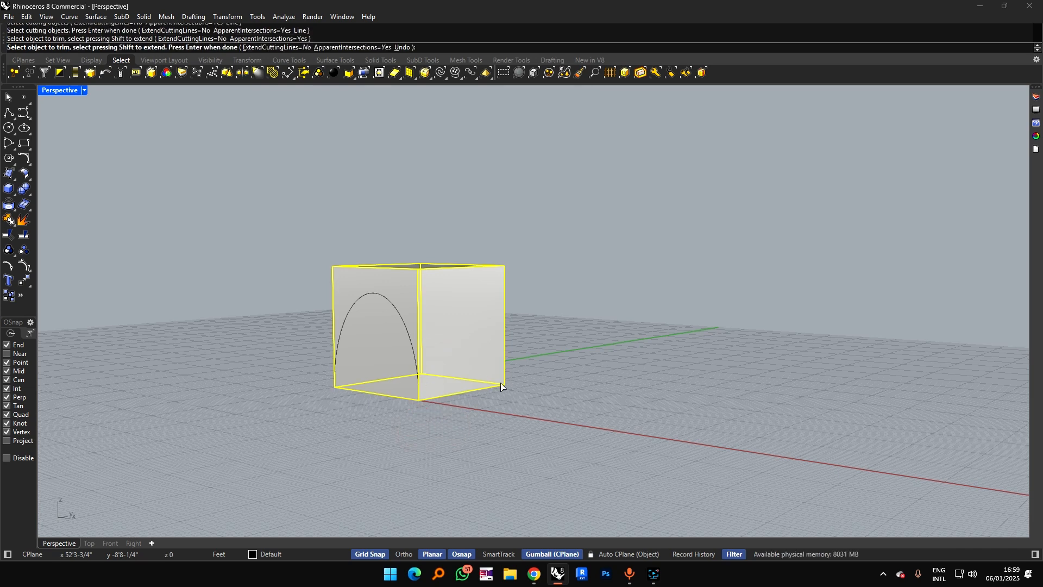
key("Return")
Step: Copy the arch curve with Ortho on from the box's front bottom corner to the matching corner of its rear face
right_click_drag(498, 342, 402, 298)
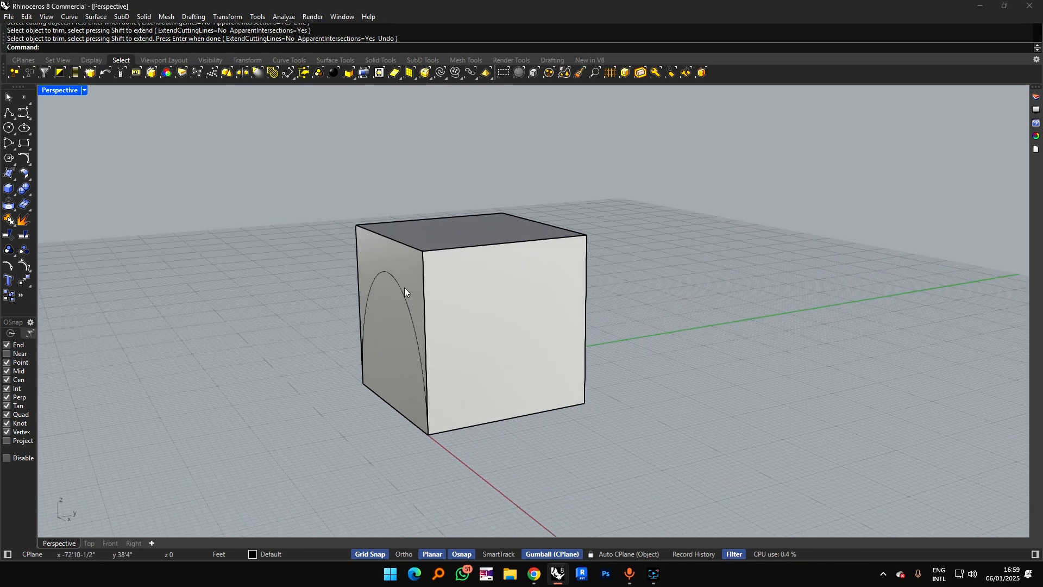
left_click(403, 292)
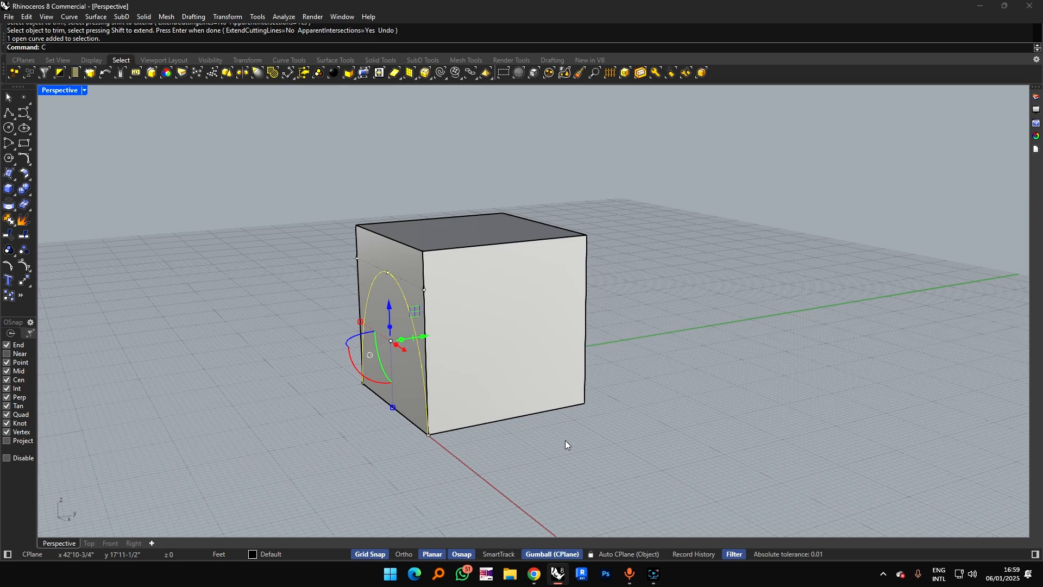
type("copy")
key("Return")
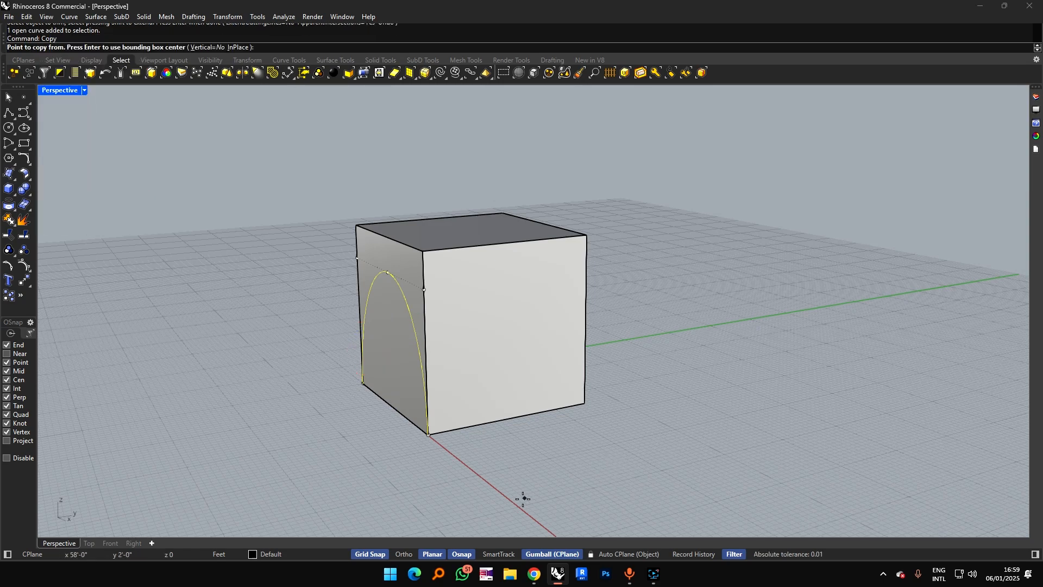
left_click(406, 554)
left_click(429, 435)
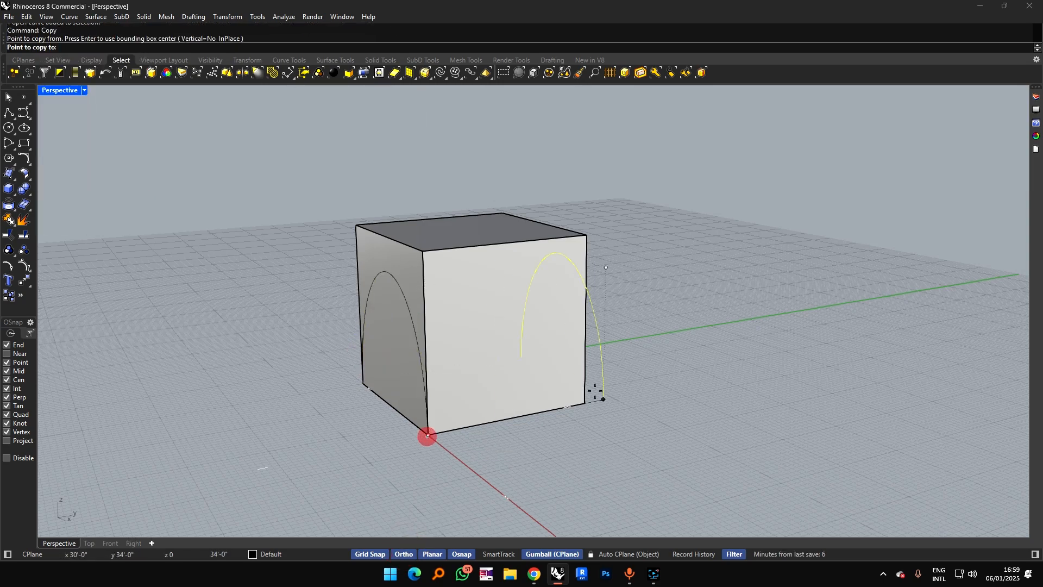
right_click_drag(600, 392, 508, 394)
left_click(640, 426)
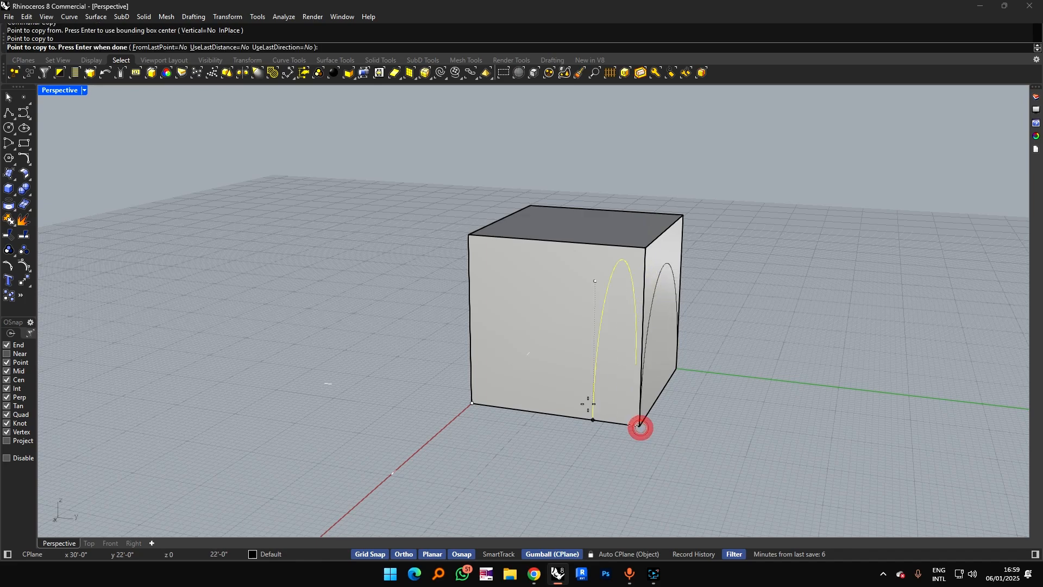
scroll(535, 358, "down", 2)
right_click_drag(536, 357, 668, 366)
key("Escape")
key("Escape")
Step: Move the rear arch curve 9' along the Y axis, outward from the box's rear face
right_click_drag(561, 319, 632, 298)
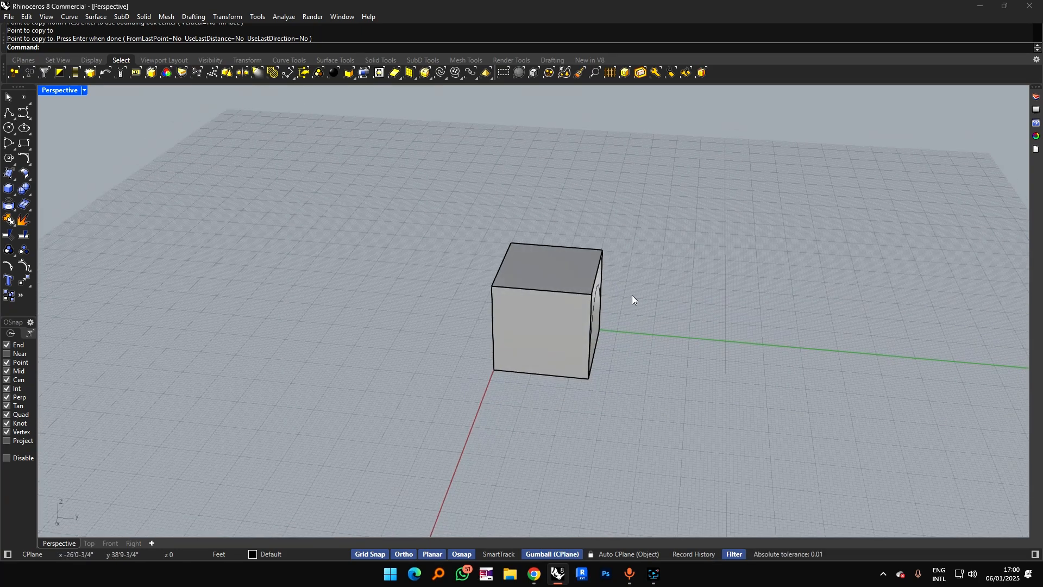
scroll(625, 298, "up", 4)
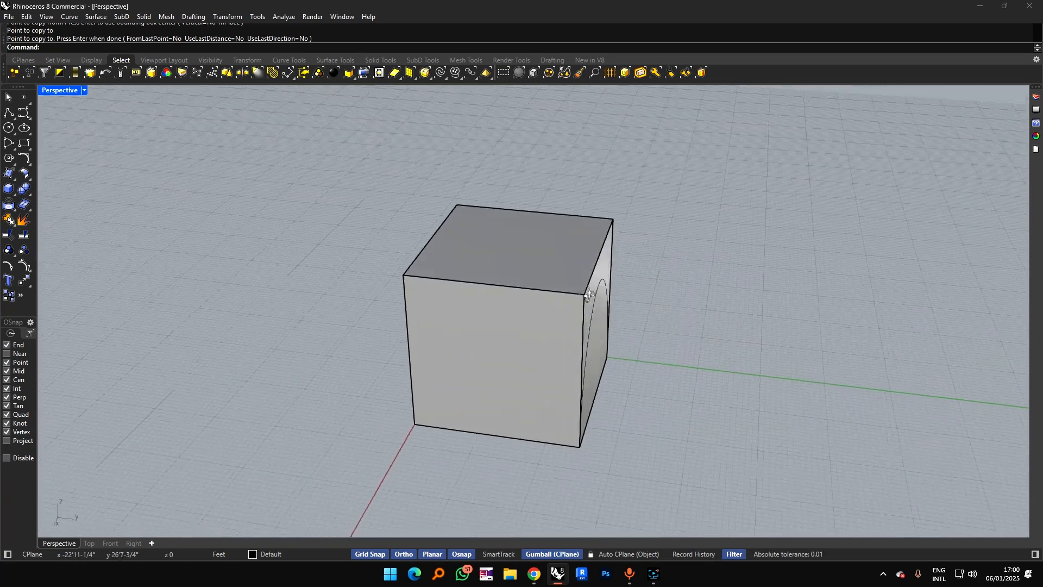
left_click(594, 334)
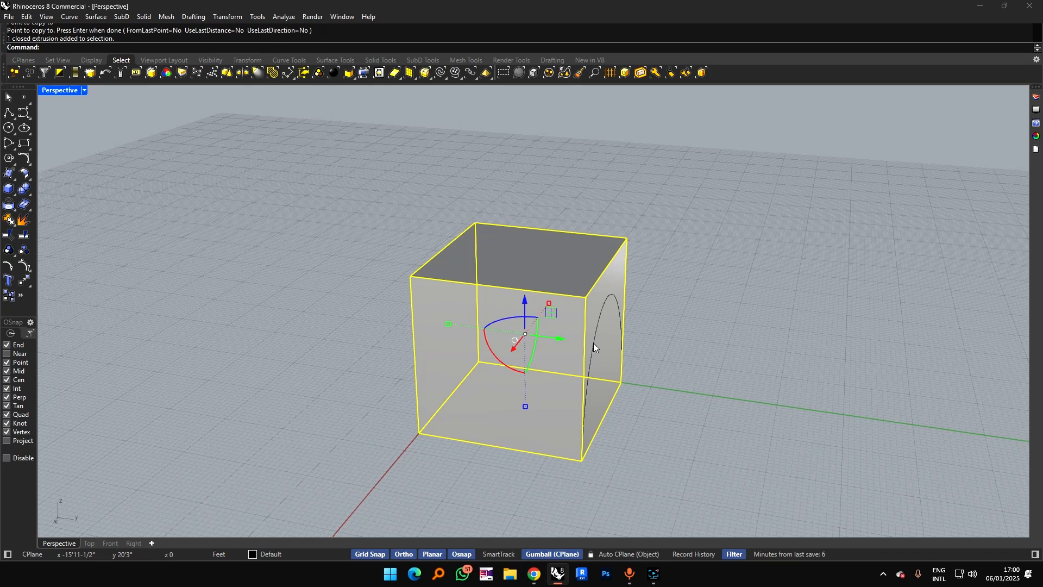
left_click(595, 341)
right_click_drag(634, 362, 615, 362)
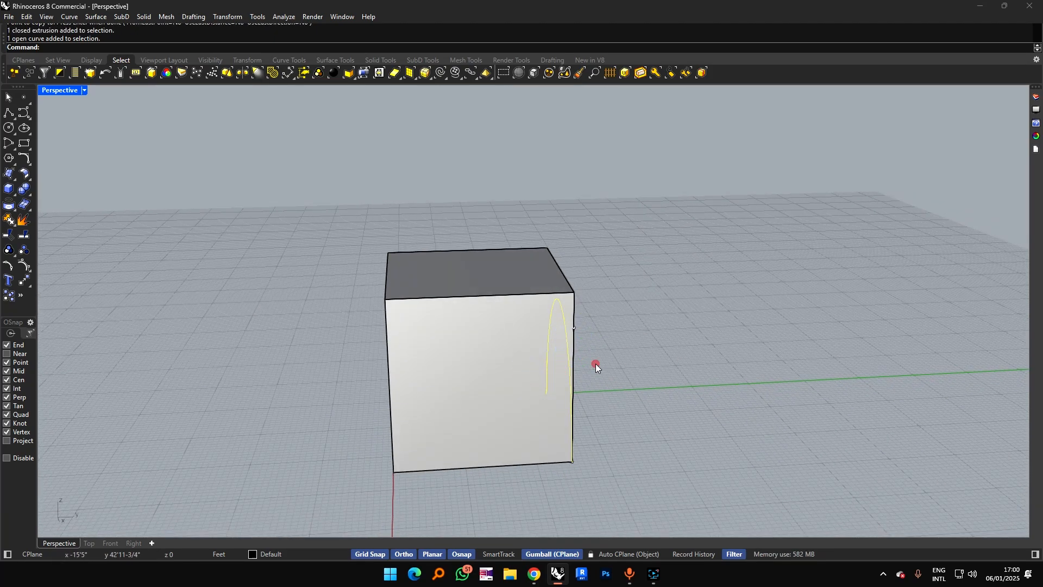
left_click(595, 364)
type("9")
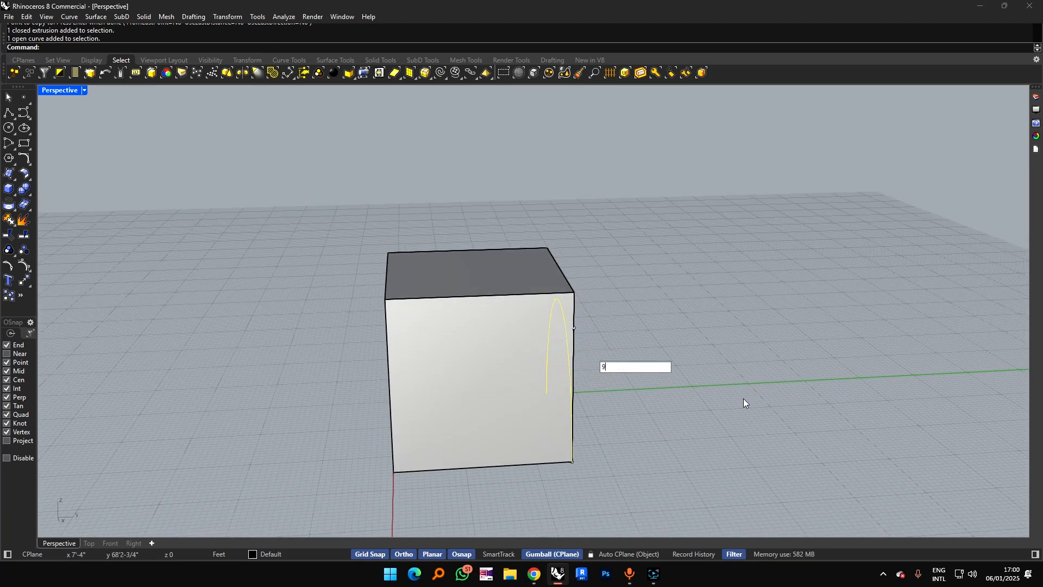
key("Return")
right_click_drag(415, 369, 497, 326)
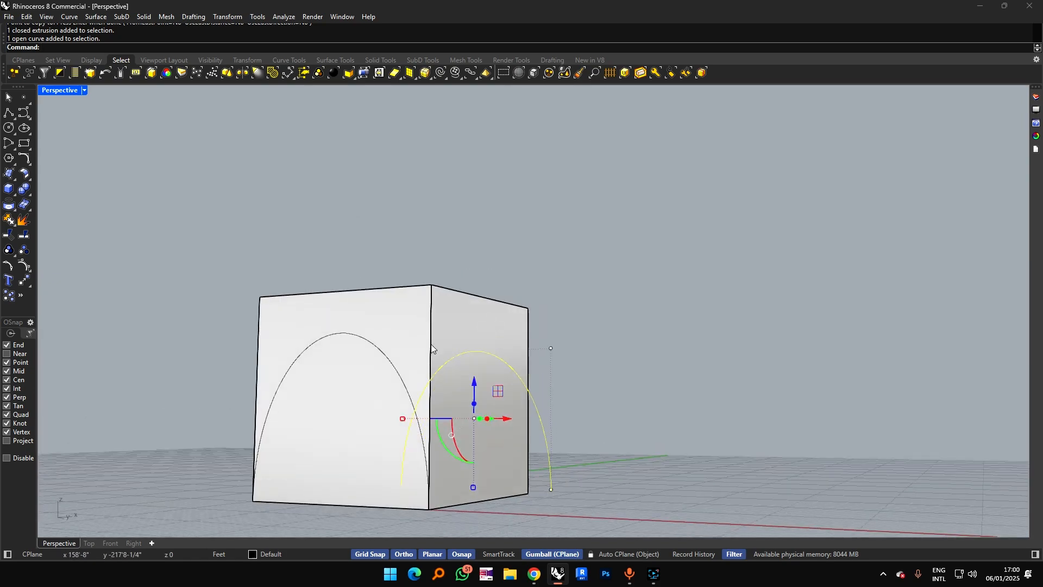
left_click(97, 403)
Step: Move the front arch curve -9' along the Y axis, outward from the box's front face
right_click_drag(217, 342, 175, 368)
left_click(380, 373)
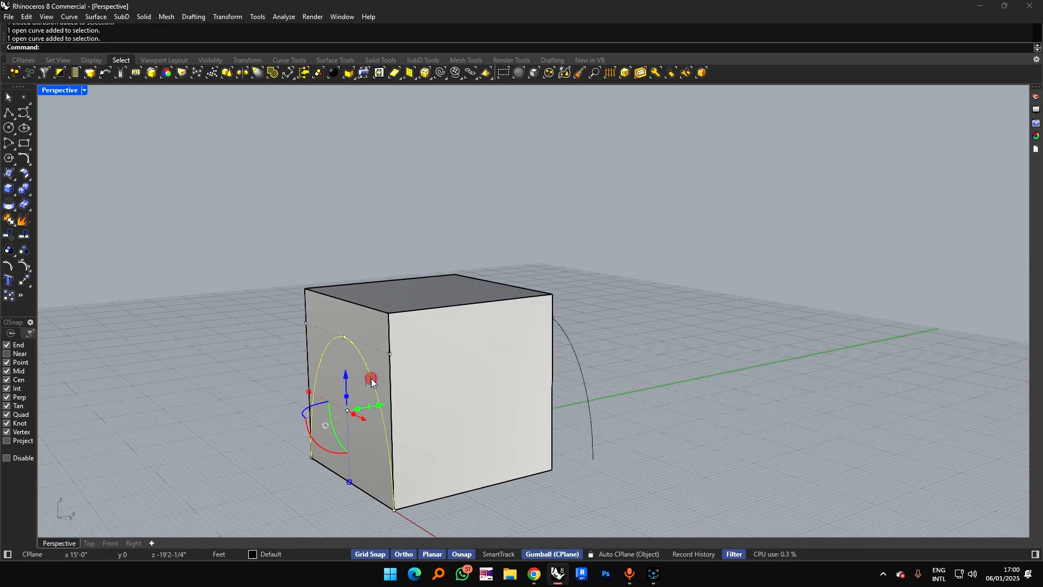
left_click(376, 403)
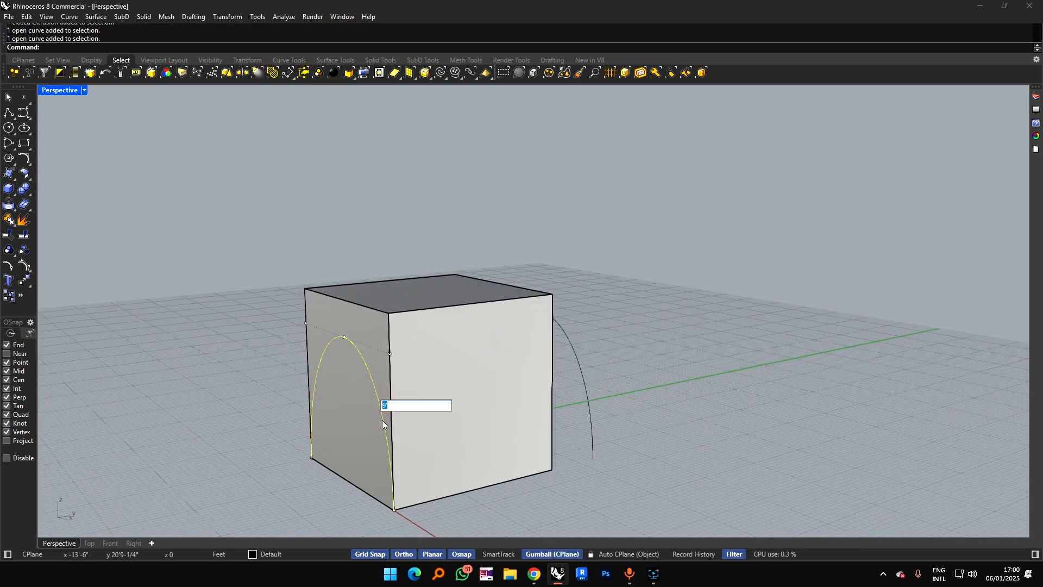
type("-")
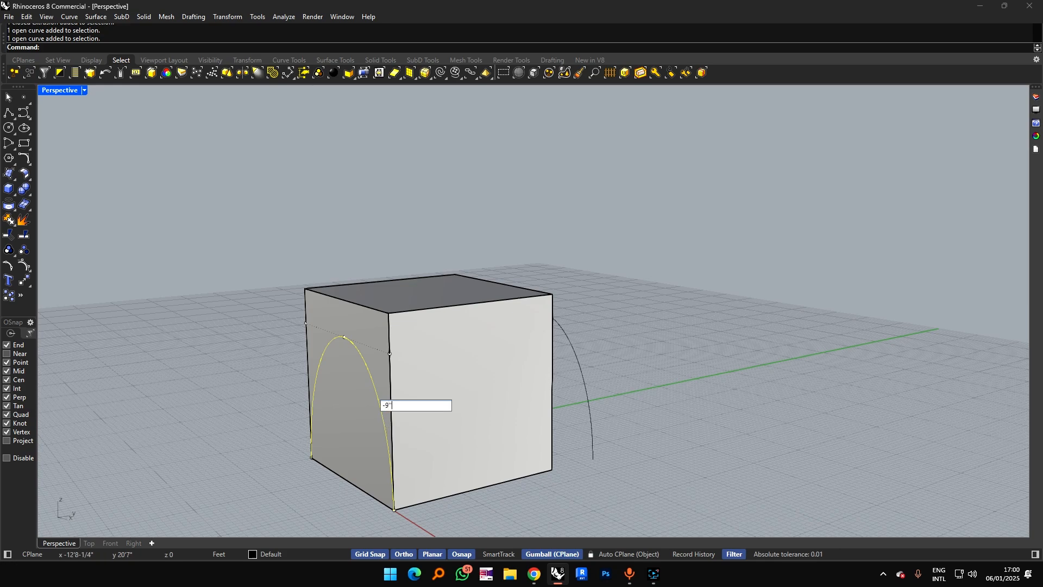
type("9")
key("Return")
right_click_drag(517, 361, 454, 354)
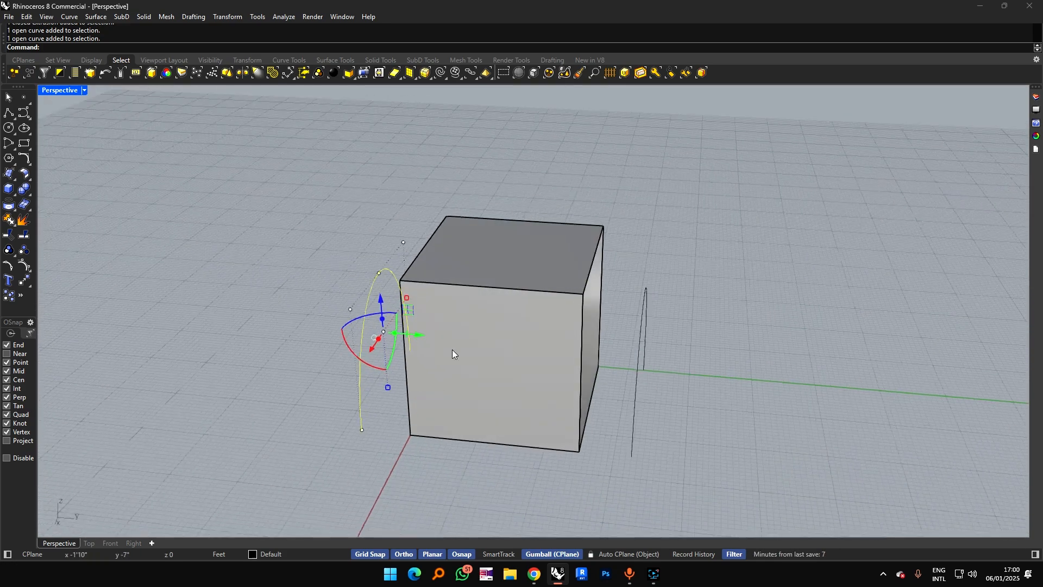
left_click(703, 213)
right_click_drag(506, 302, 607, 267)
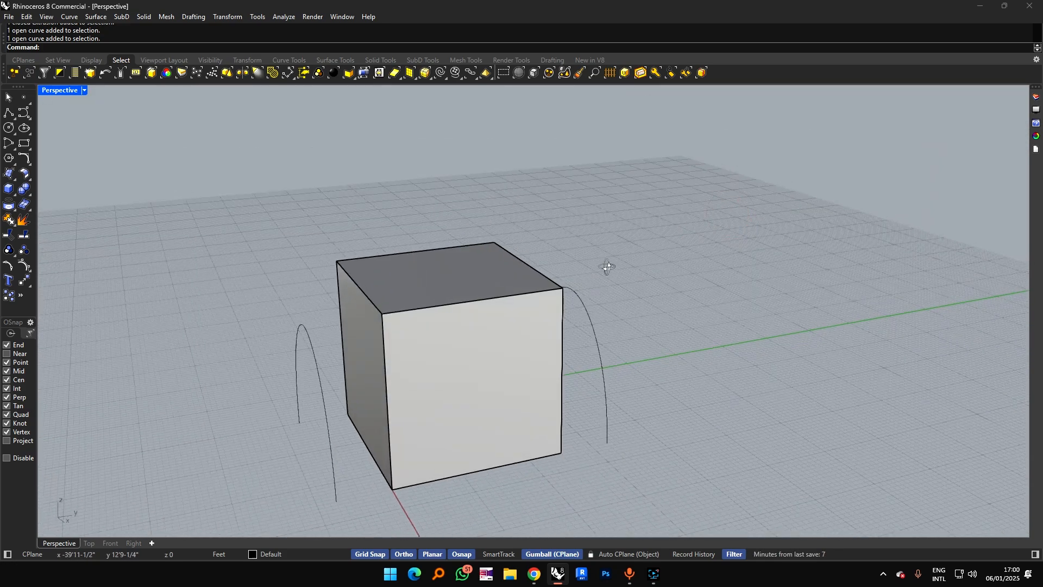
Step: In the Right view, draw an arc between the tops of the two arch curves, sagging downward at mid-span with Ortho off
left_click(134, 539)
scroll(420, 316, "down", 5)
scroll(537, 213, "up", 8)
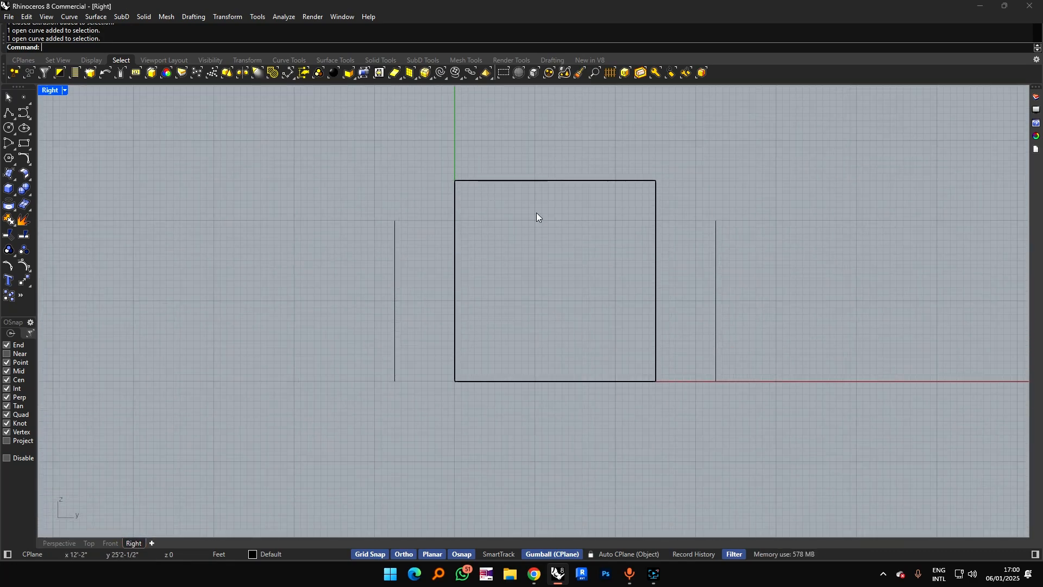
scroll(471, 228, "down", 2)
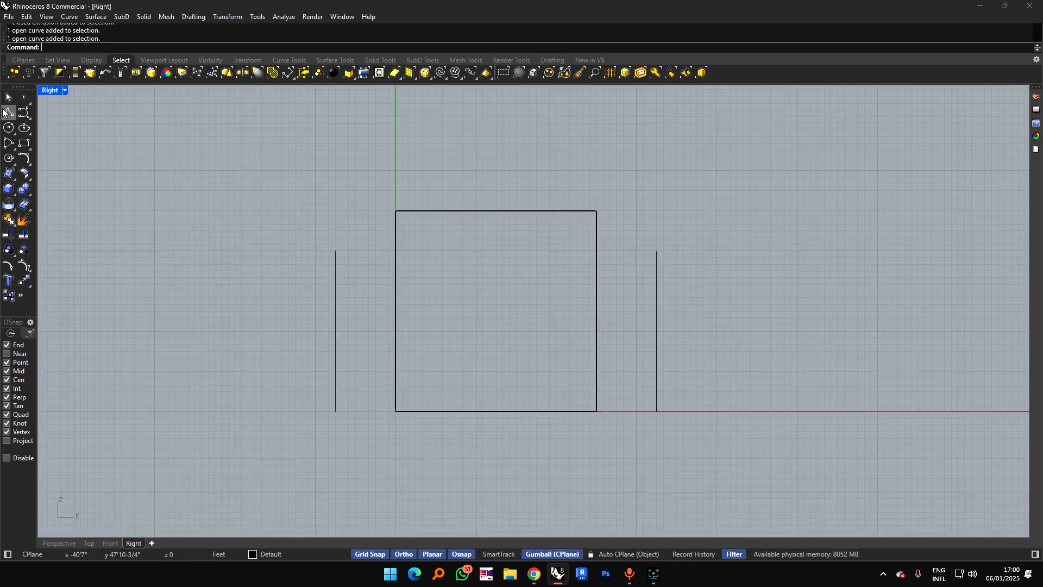
left_click(10, 147)
left_click(41, 148)
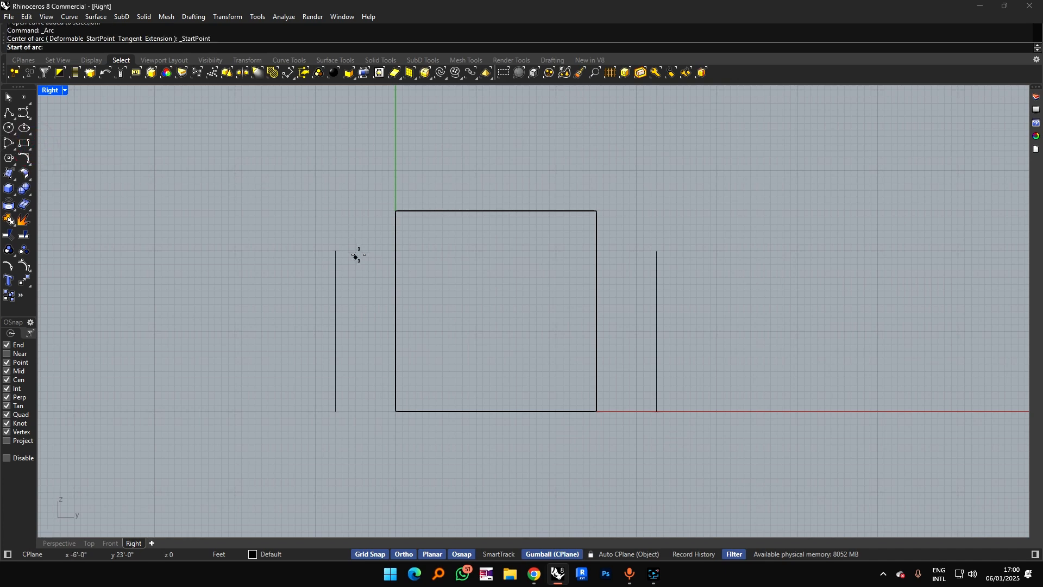
left_click(335, 251)
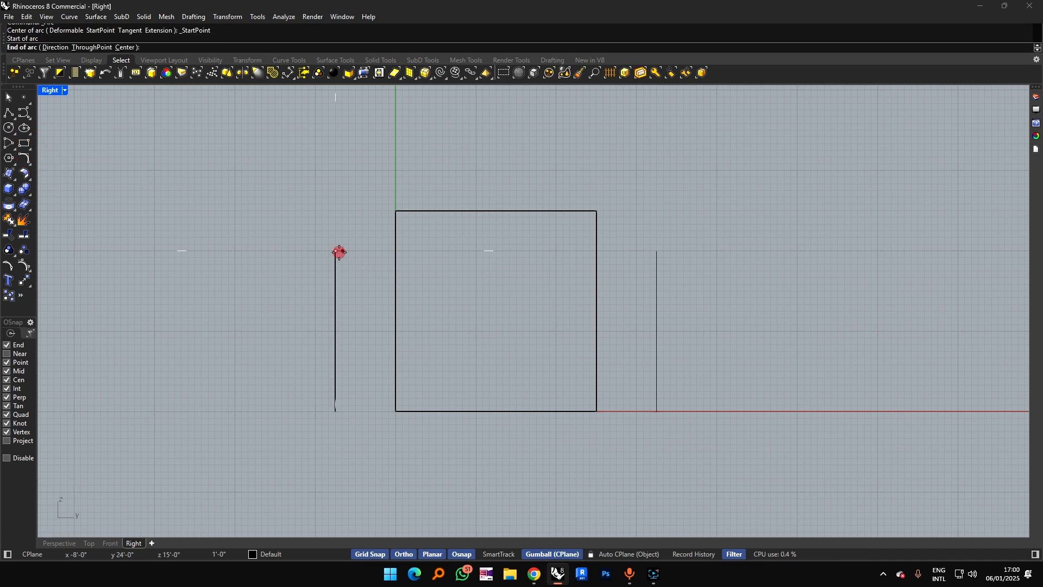
left_click(657, 251)
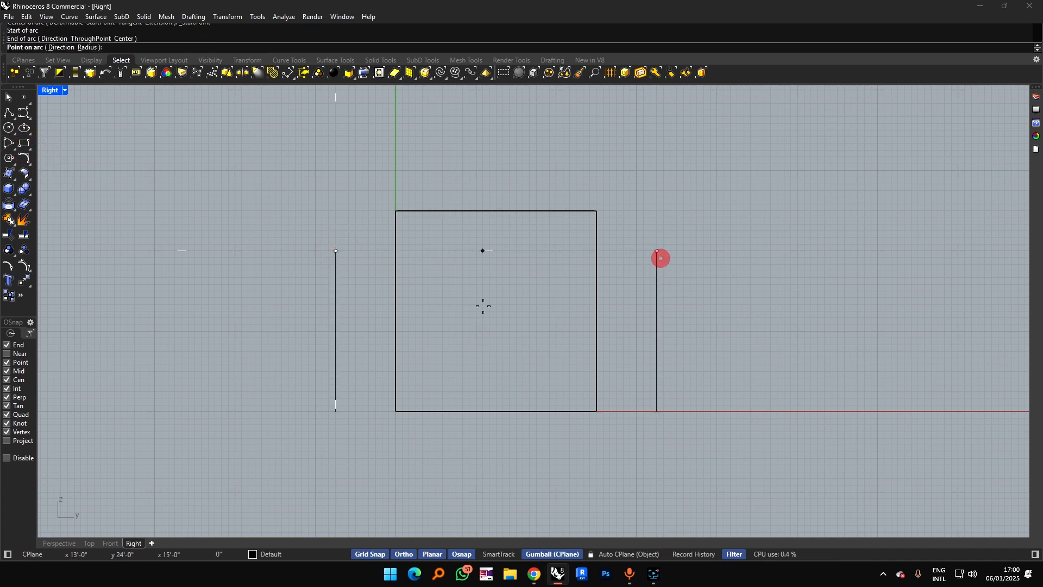
left_click(404, 554)
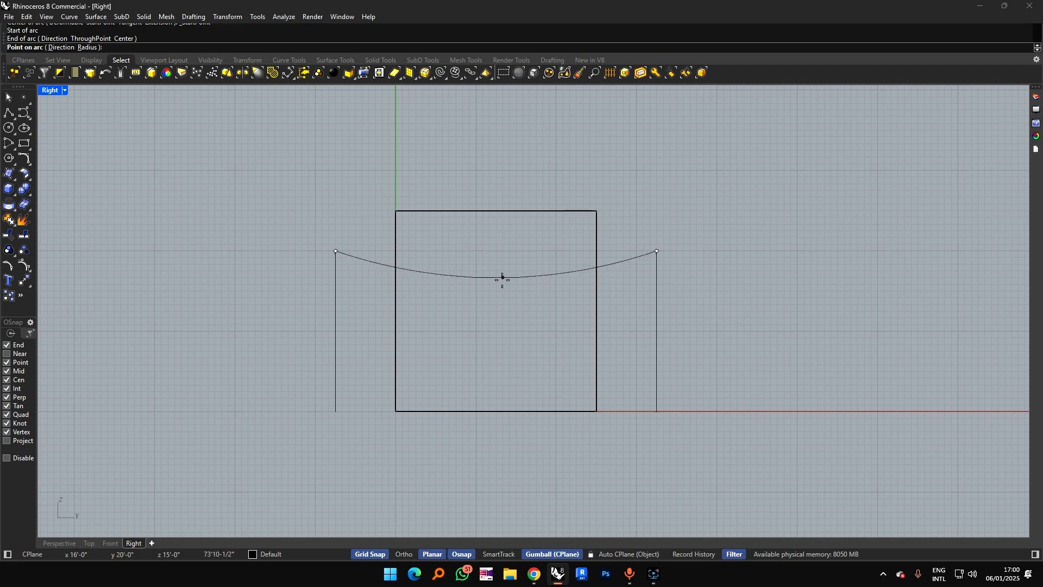
left_click(496, 283)
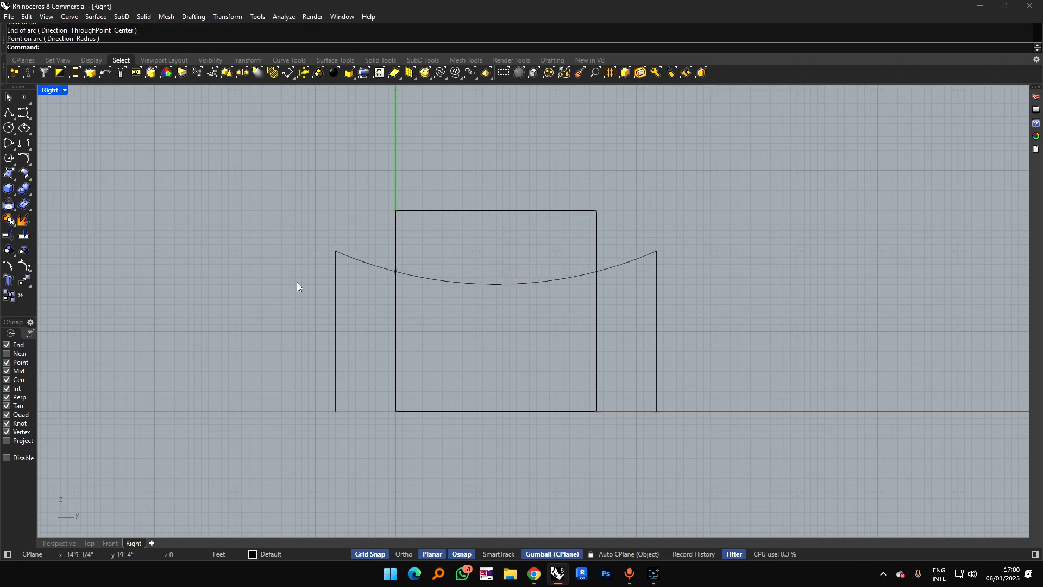
Step: Group the sagging arc with the front arch curve
left_click_drag(372, 289, 322, 253)
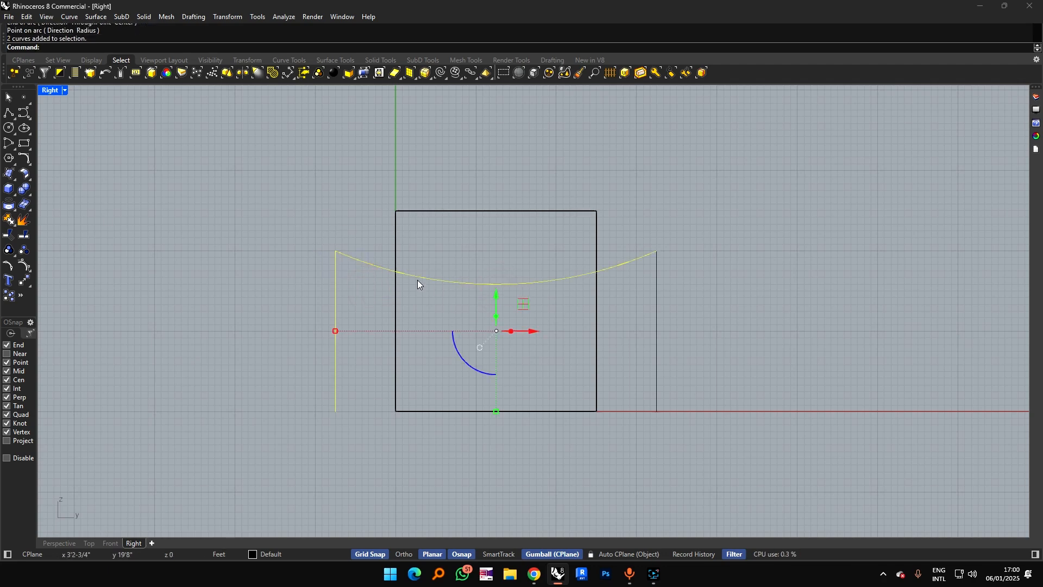
type("Group")
key("Return")
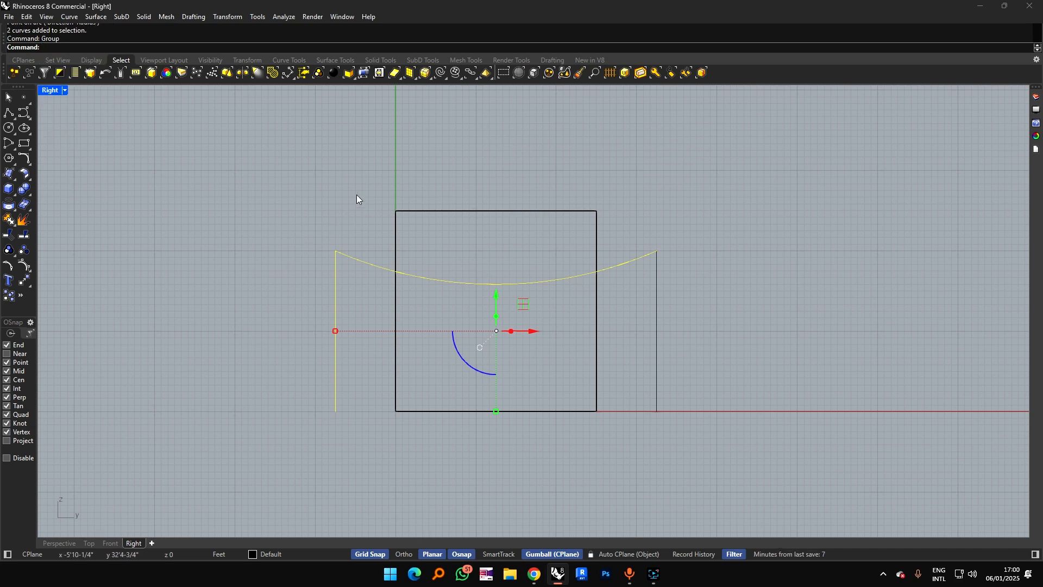
key("Escape")
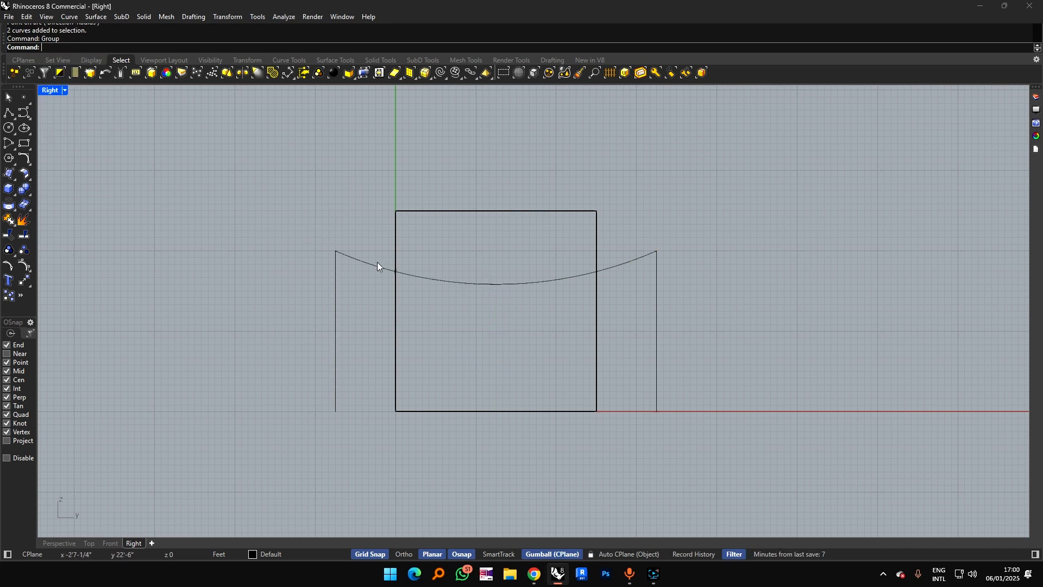
Step: Hide the box in the Perspective view so only the curves are displayed
left_click(70, 543)
left_click(506, 378)
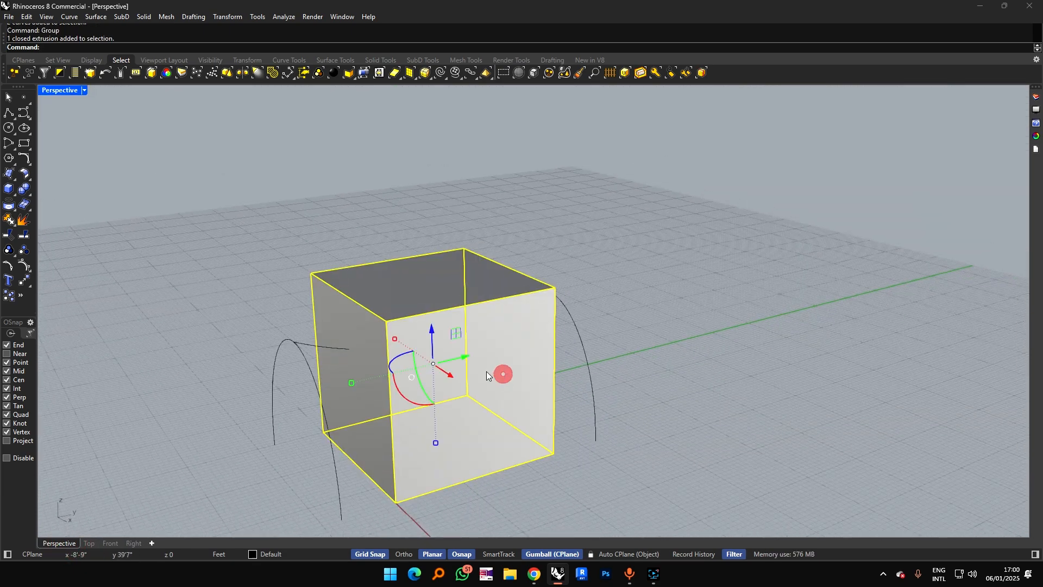
type("Hide")
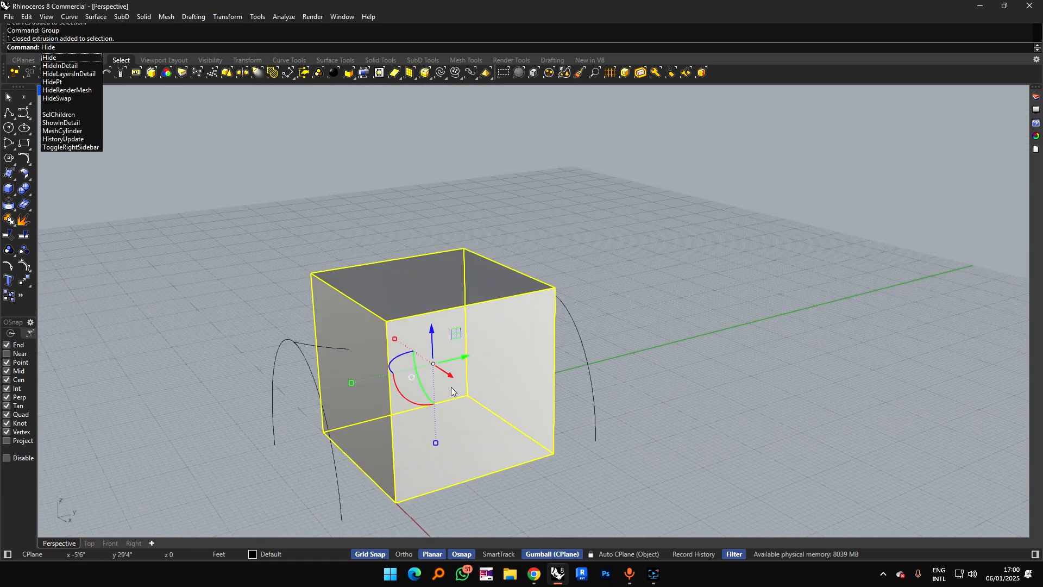
key("Return")
right_click_drag(473, 320, 488, 343)
scroll(488, 348, "up", 1)
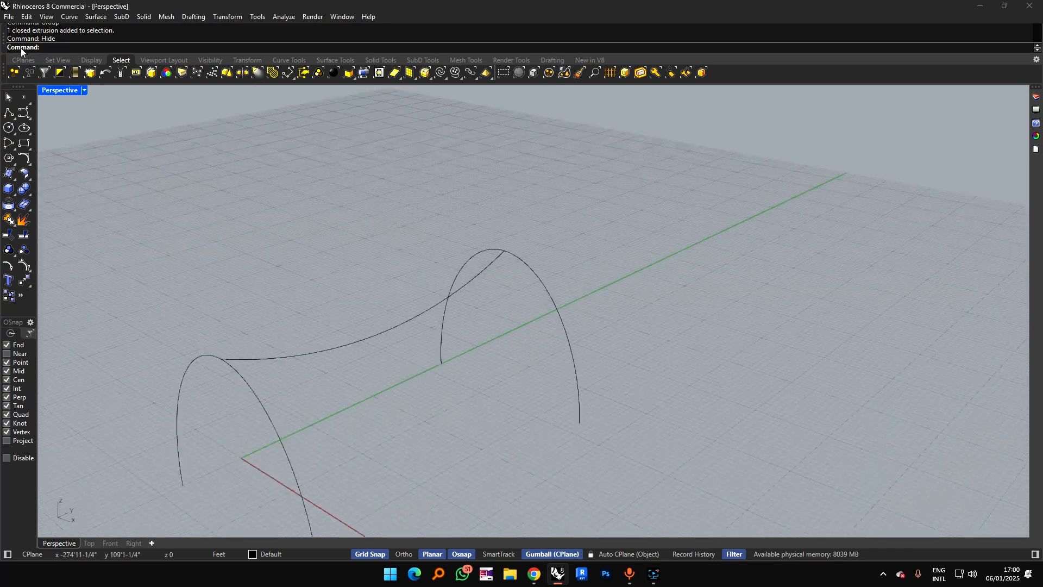
Step: Draw a straight polyline along the ground on each side, joining the matching base endpoints of the front and rear arches
left_click(8, 113)
scroll(330, 326, "down", 5)
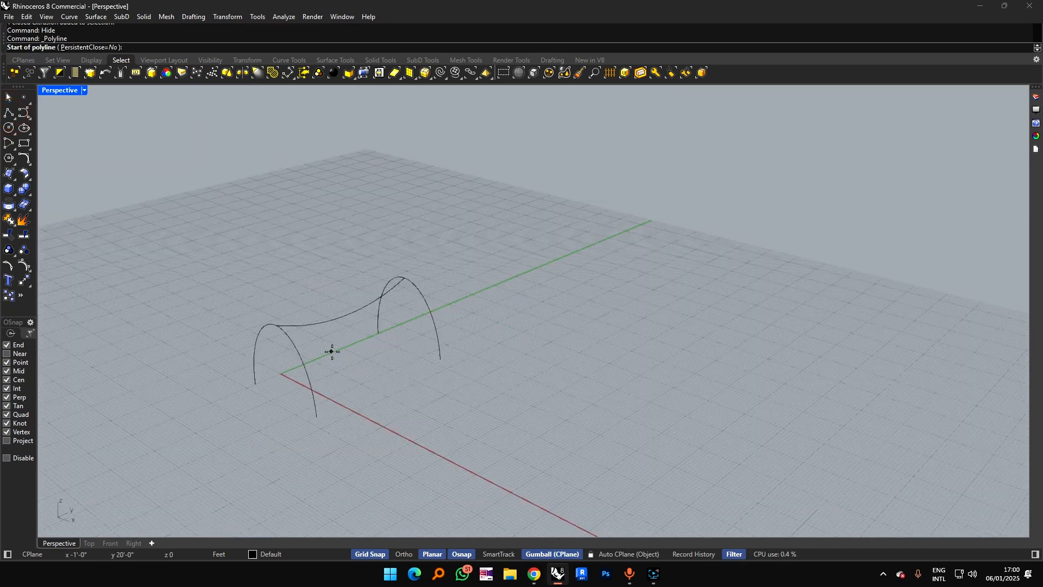
right_click_drag(331, 352, 300, 333)
scroll(302, 334, "up", 4)
left_click(265, 389)
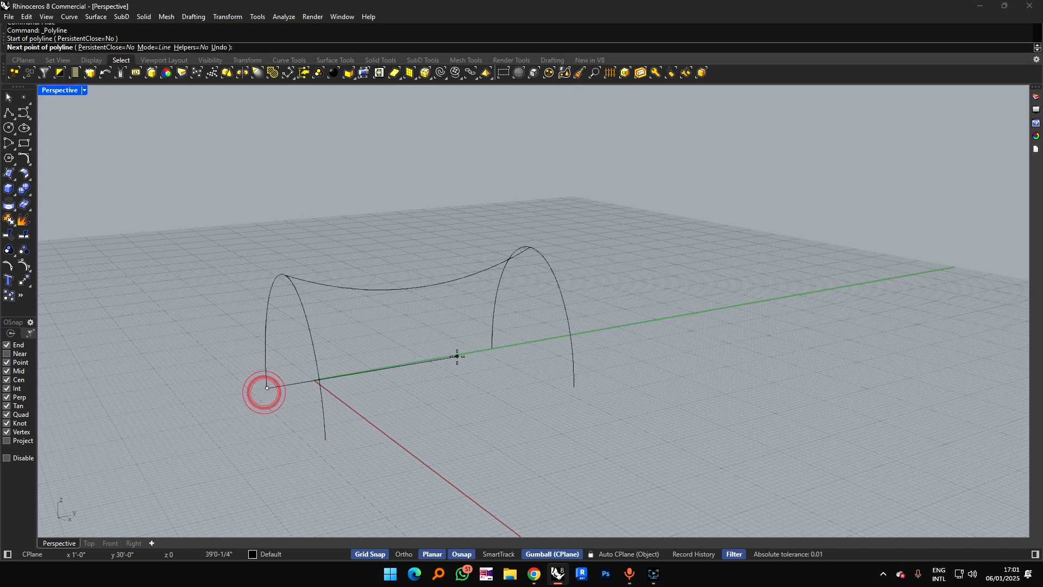
left_click(492, 348)
key("Return")
key("Return")
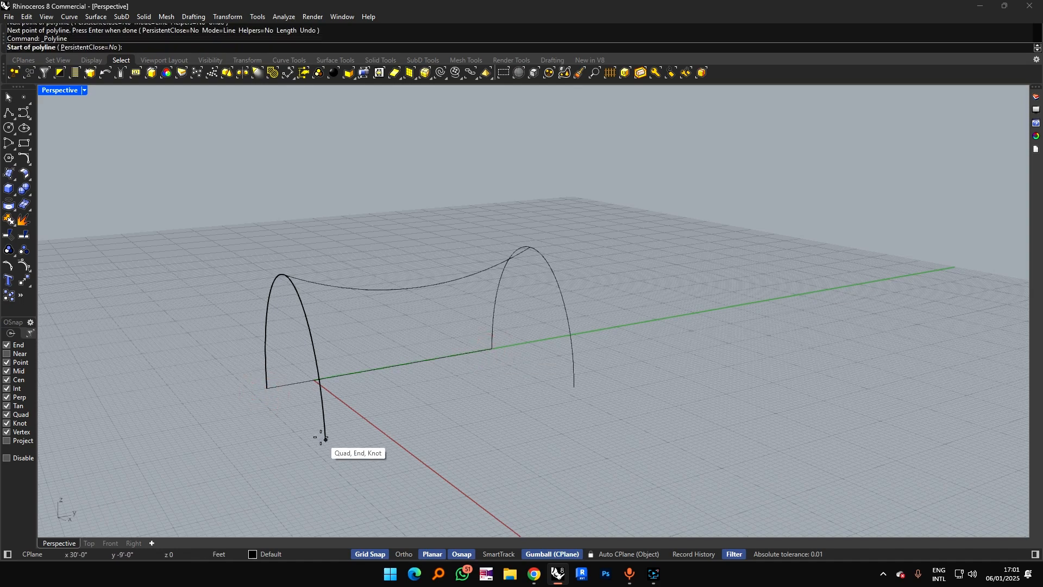
left_click(325, 439)
left_click(573, 387)
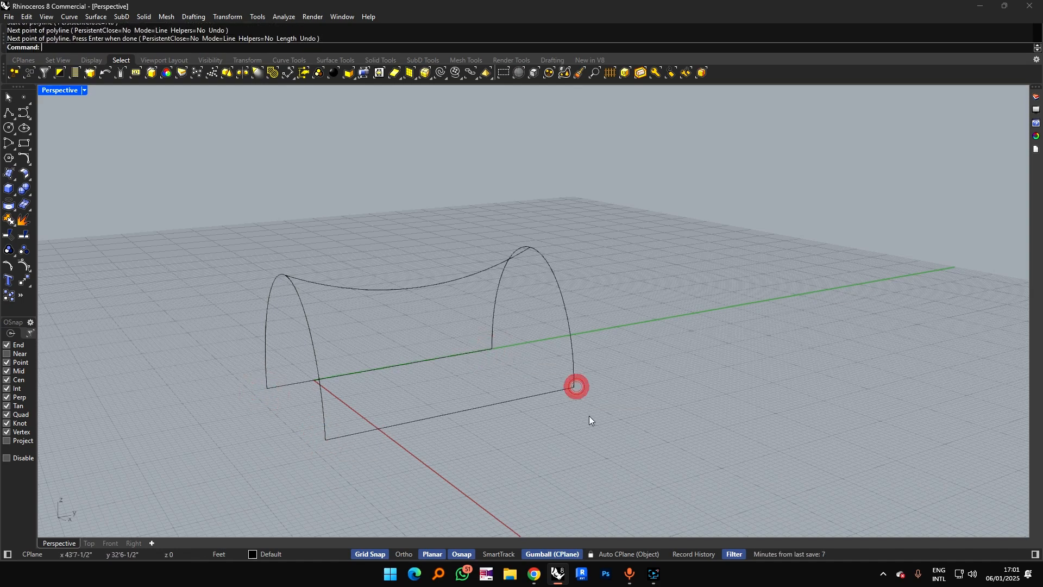
key("Return")
right_click_drag(600, 413, 609, 388)
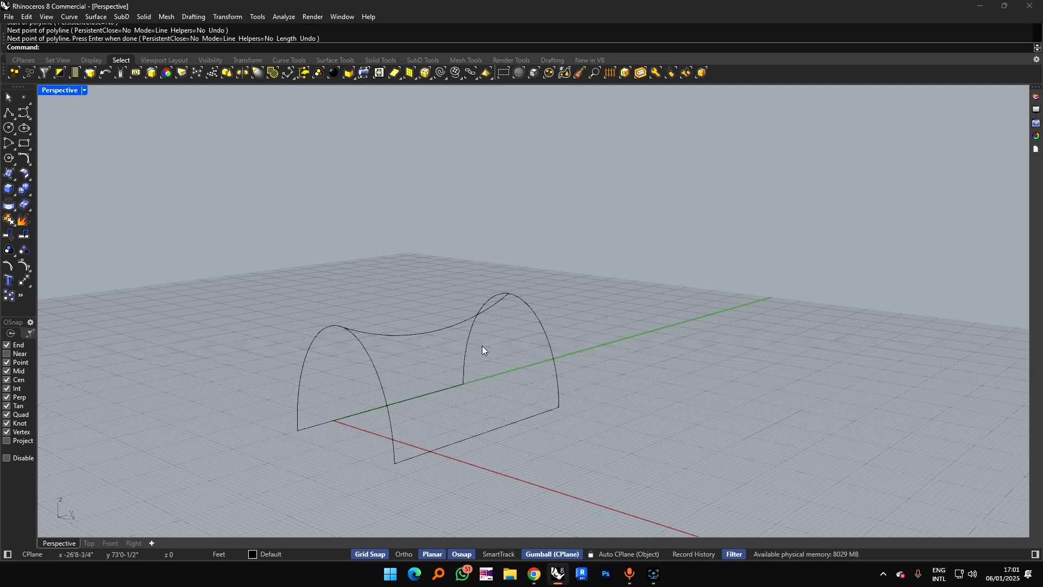
Step: Create a network surface from both arches, the sagging arc and the two base lines, with Position edge matching on all four edges
mouse_move(16, 175)
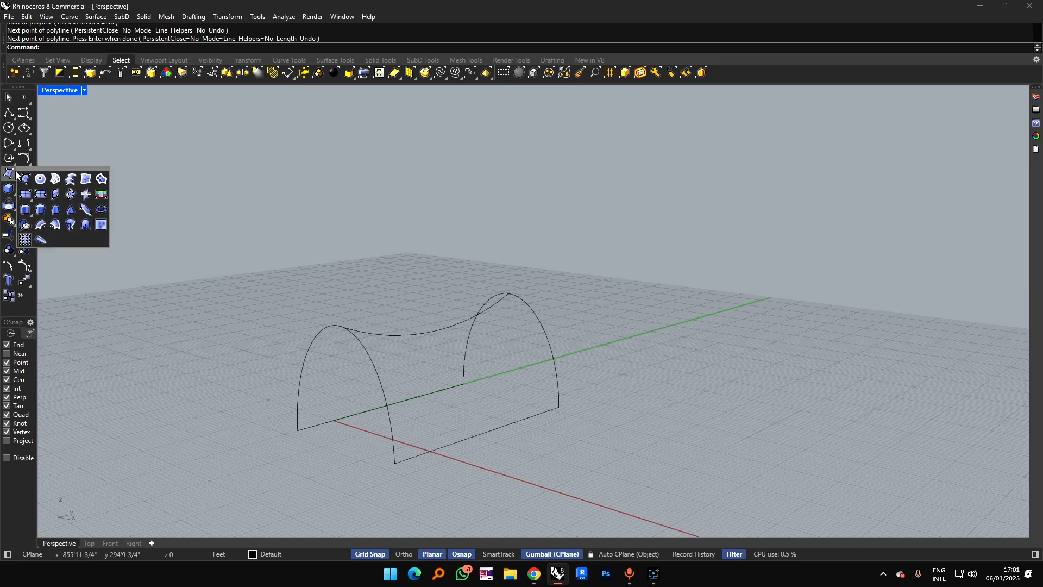
left_click(59, 179)
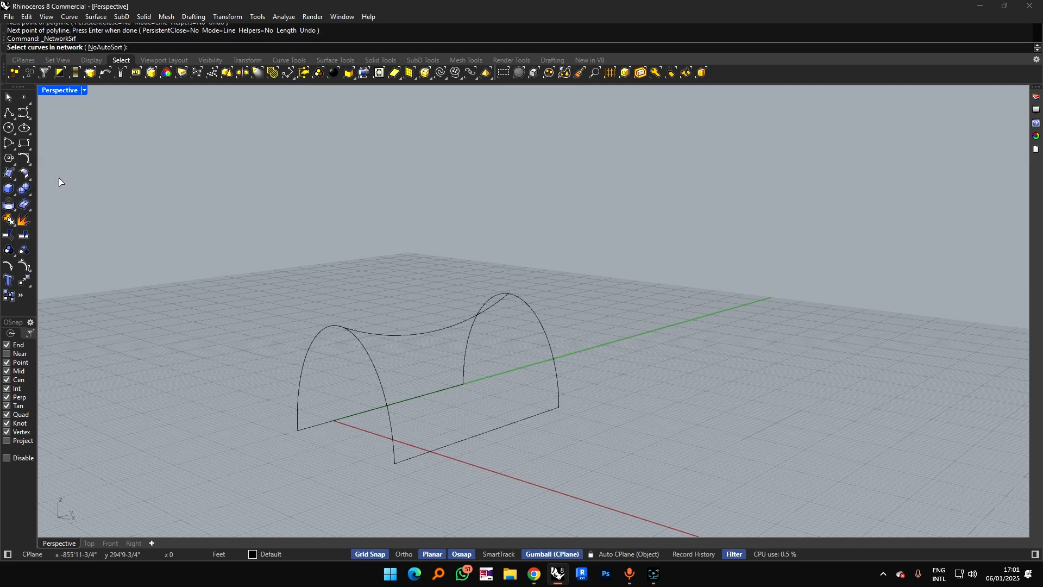
left_click(325, 423)
left_click(370, 362)
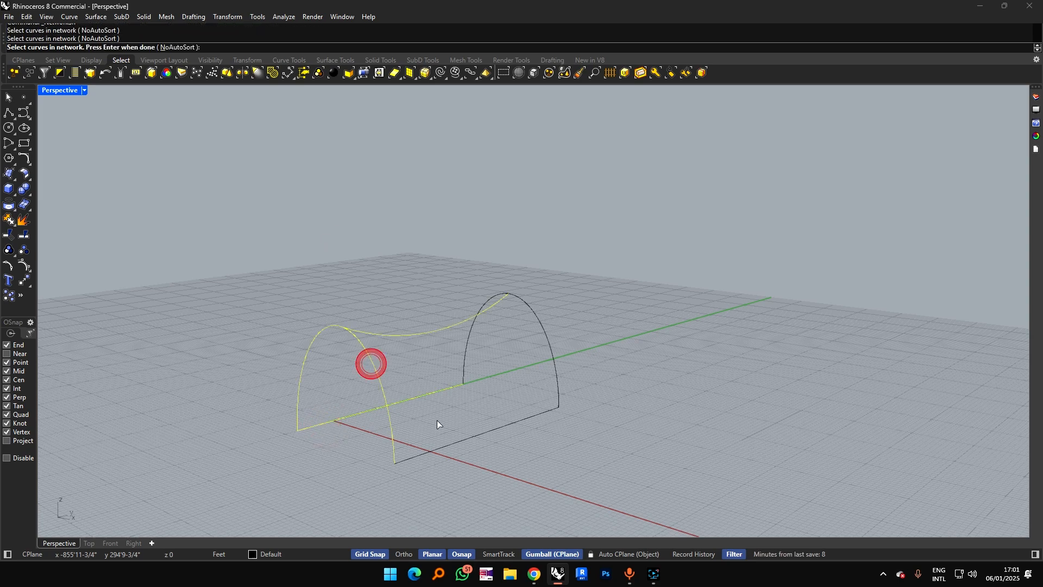
left_click(449, 442)
left_click(465, 346)
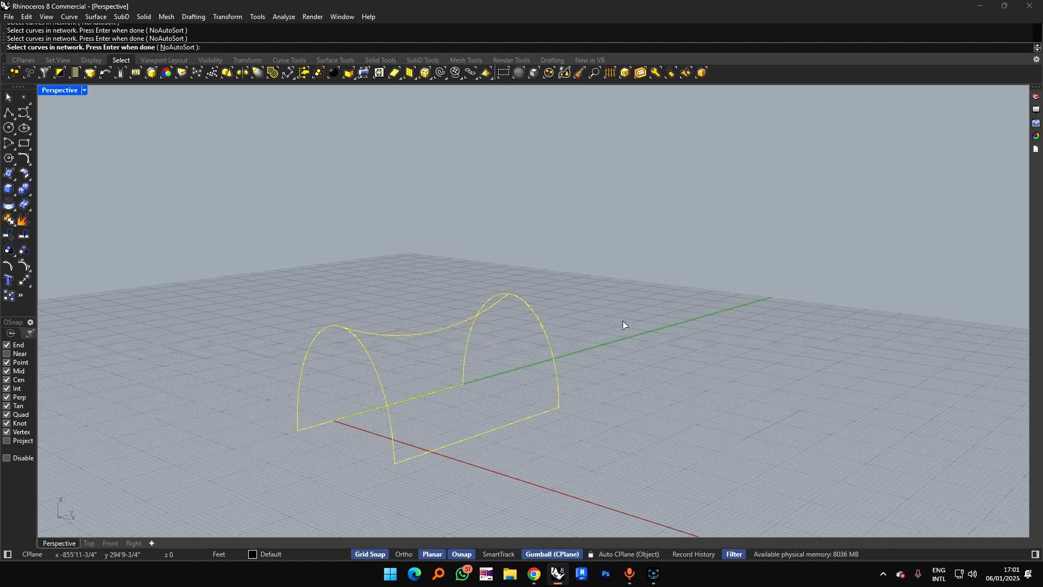
key("Return")
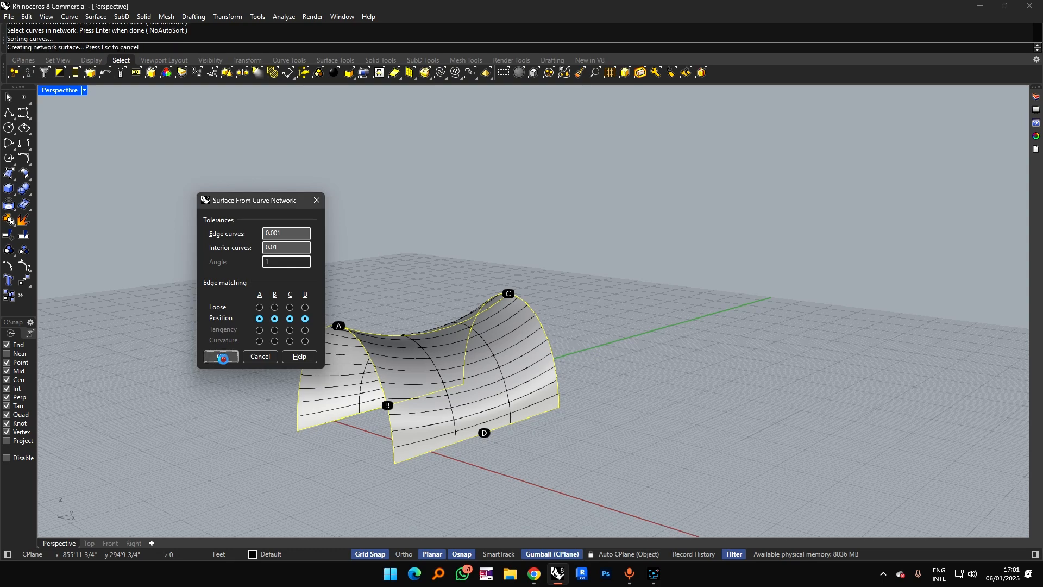
left_click(221, 357)
Step: Turn off the surface isocurve display in the network surface's object properties
left_click(467, 382)
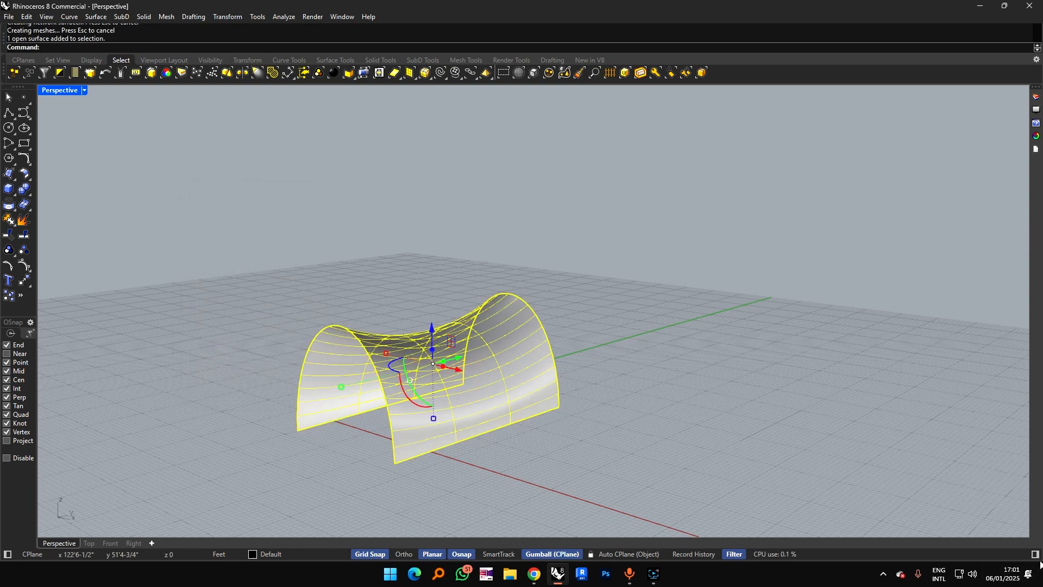
left_click(1032, 554)
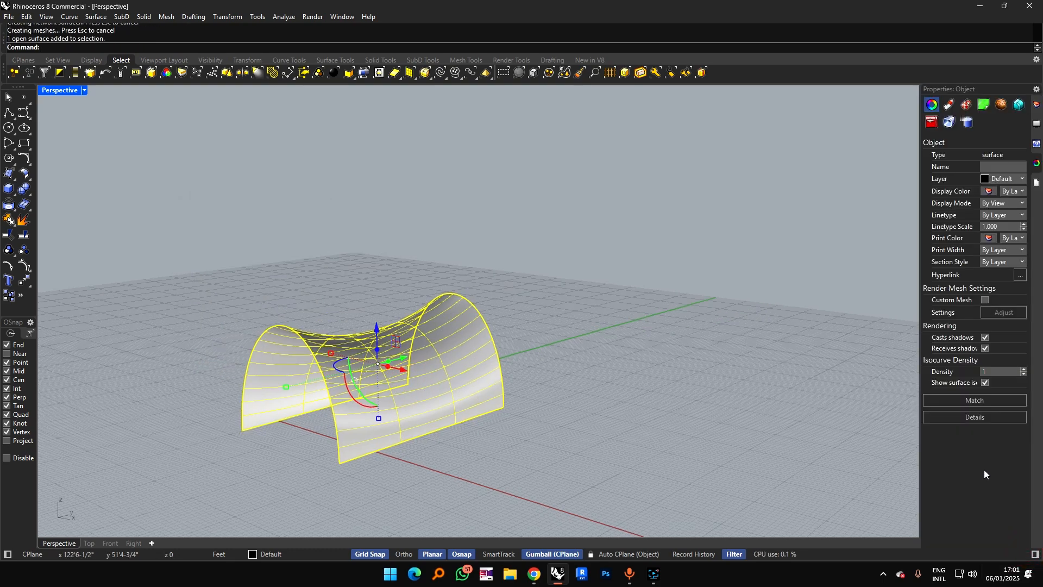
left_click(986, 383)
left_click(1035, 555)
left_click(913, 432)
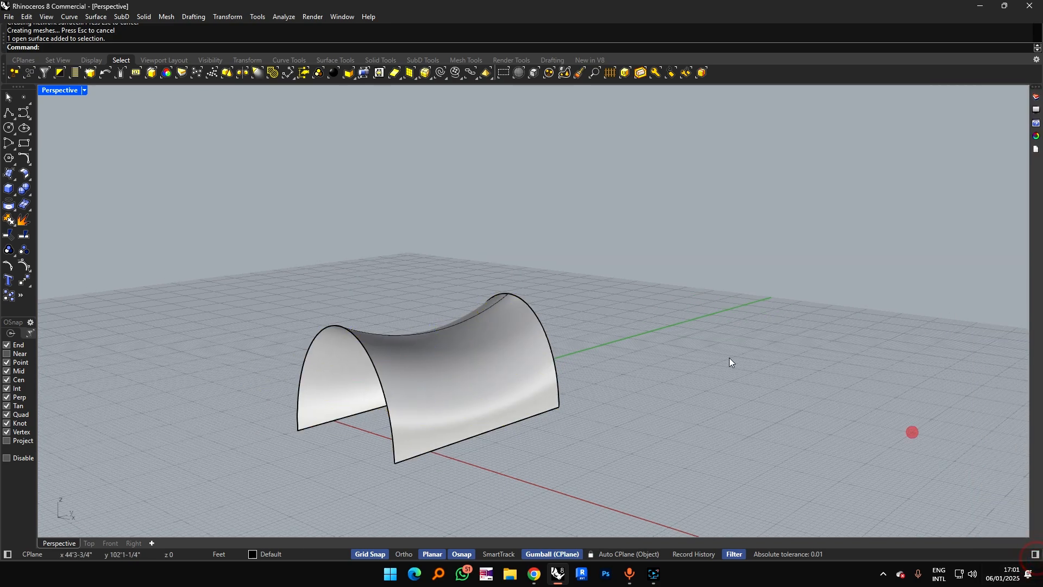
Step: Delete the grouped sagging arc and front arch curve, keeping the network surface
left_click(449, 324)
key("Delete")
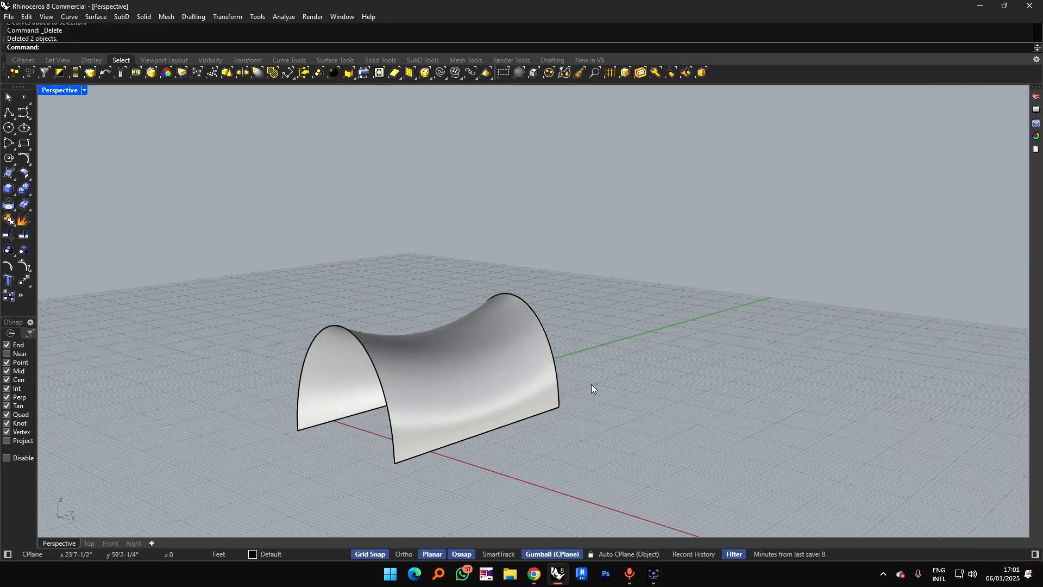
mouse_move(591, 383)
right_mouse_down()
mouse_move(426, 395)
mouse_move(641, 377)
mouse_move(612, 389)
right_mouse_up()
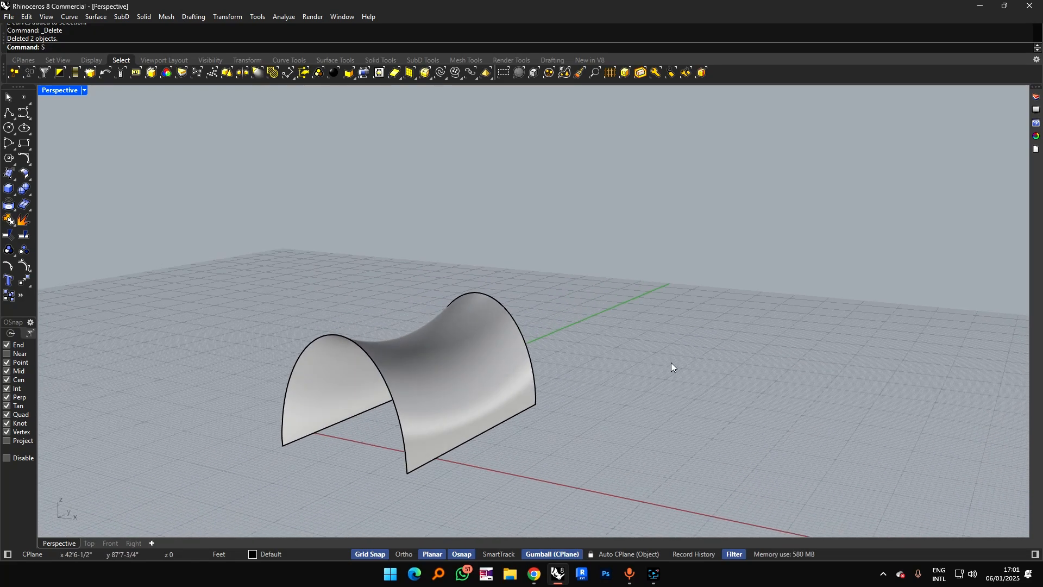
Step: Show the hidden cube again alongside the saddle surface
key("BackSpace")
type("w")
key("BackSpace")
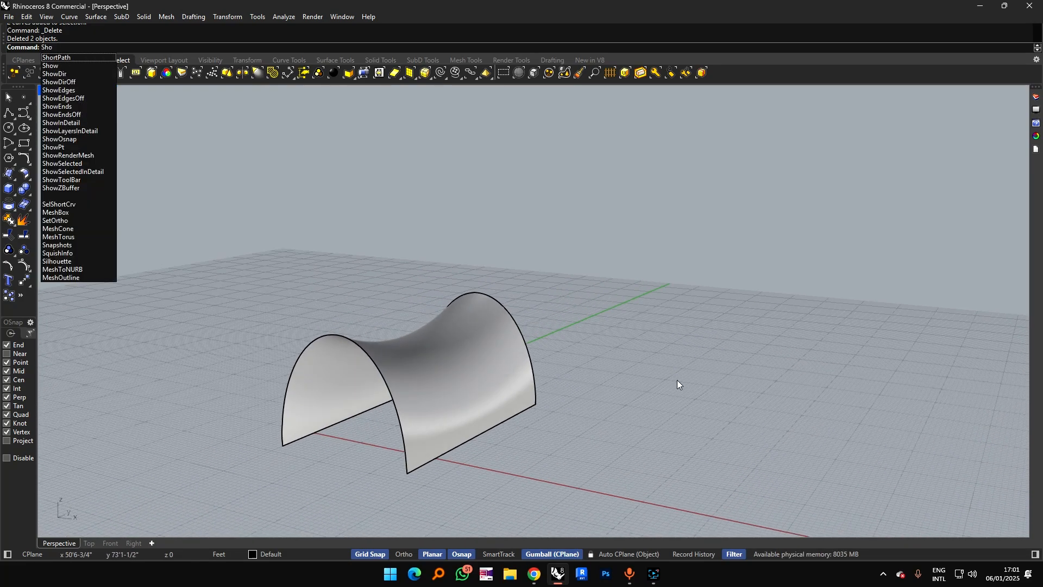
key("Return")
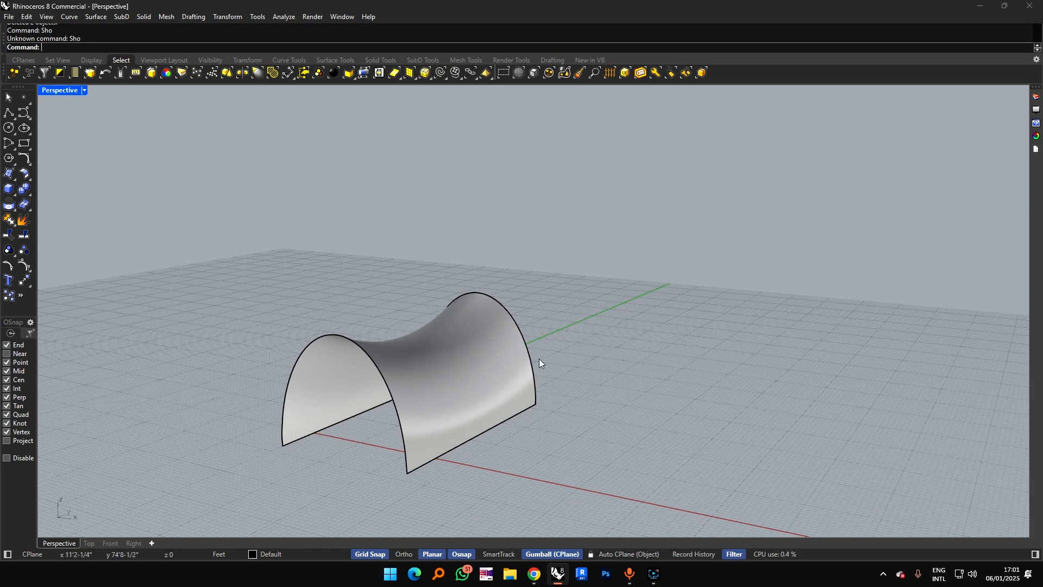
type("w")
key("Return")
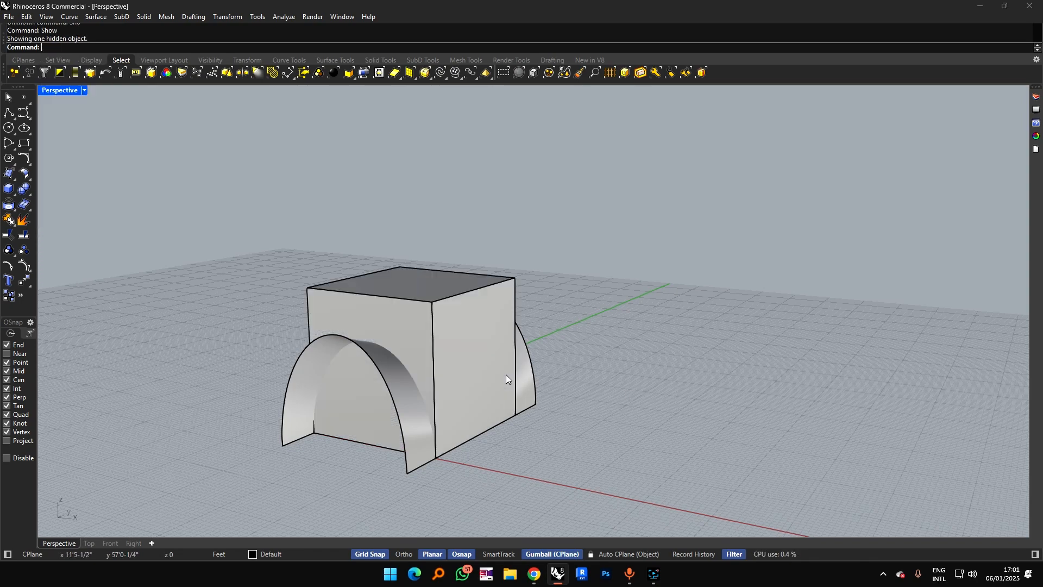
Step: Rotate the saddle surface 45° about its vertical axis so that it passes diagonally through the cube
right_click_drag(506, 374, 536, 382)
right_click_drag(428, 376, 401, 337)
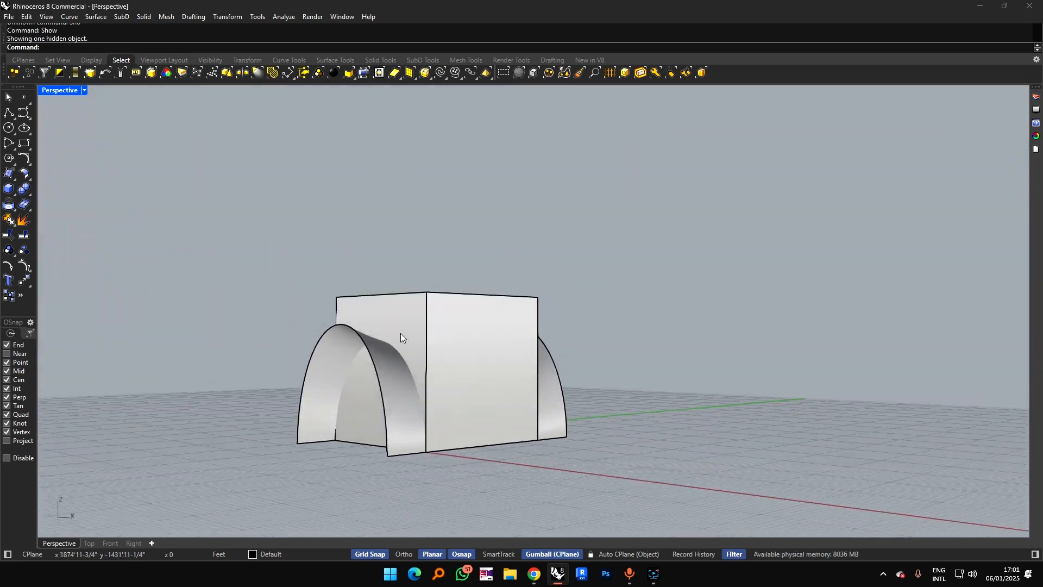
left_click(392, 370)
right_click_drag(441, 390, 466, 384)
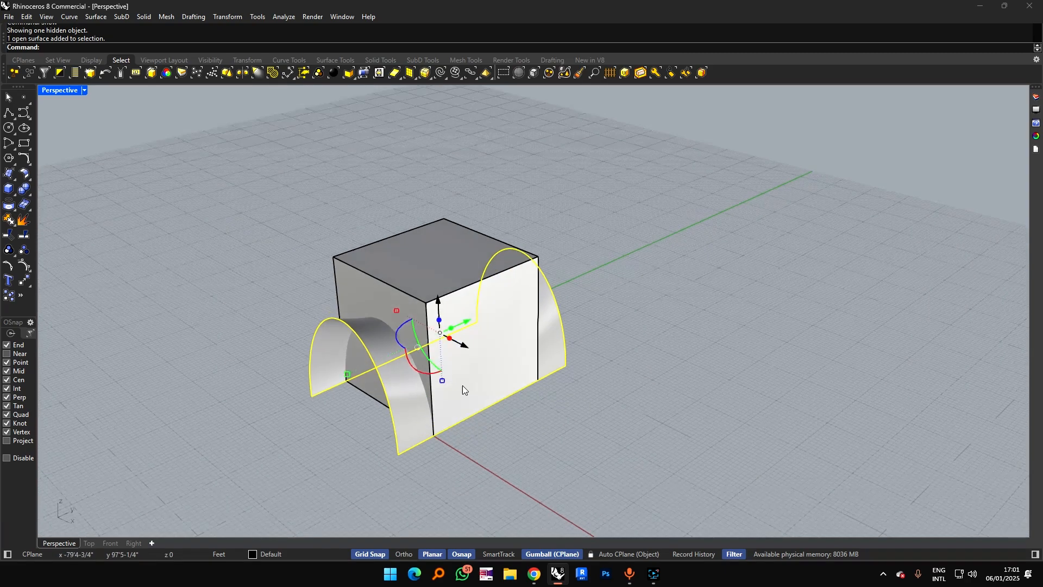
left_click(409, 325)
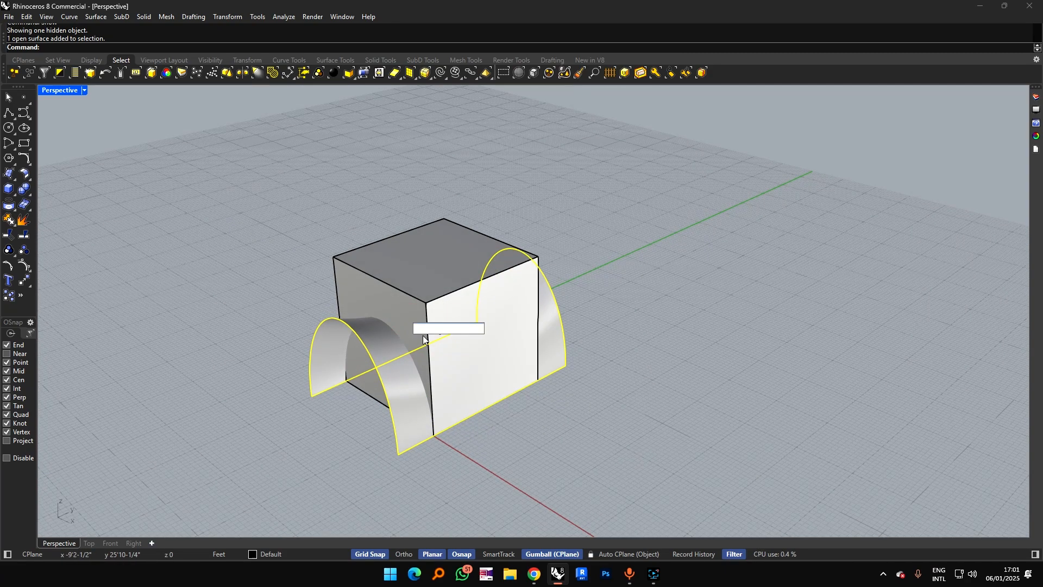
type("45")
key("Return")
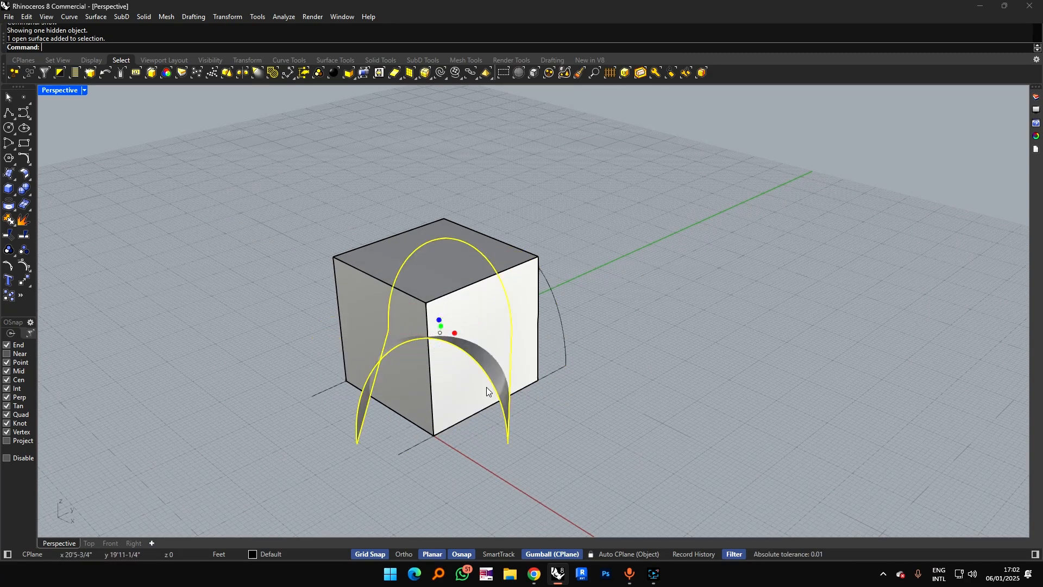
right_click_drag(437, 356, 595, 406)
left_click(676, 371)
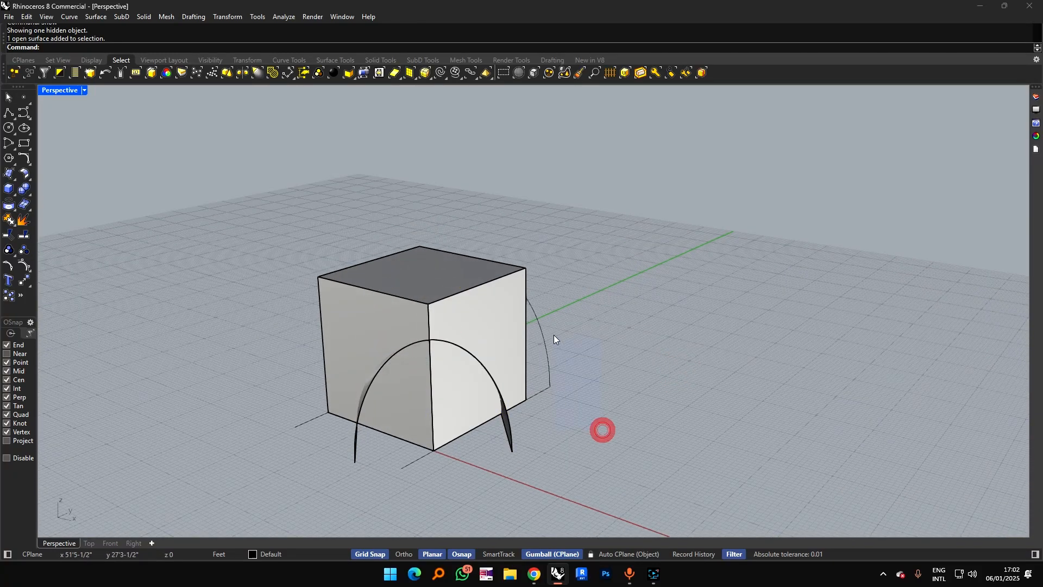
Step: Delete the leftover rear arch and straight base line curves around the cube
left_click(537, 317)
key("Delete")
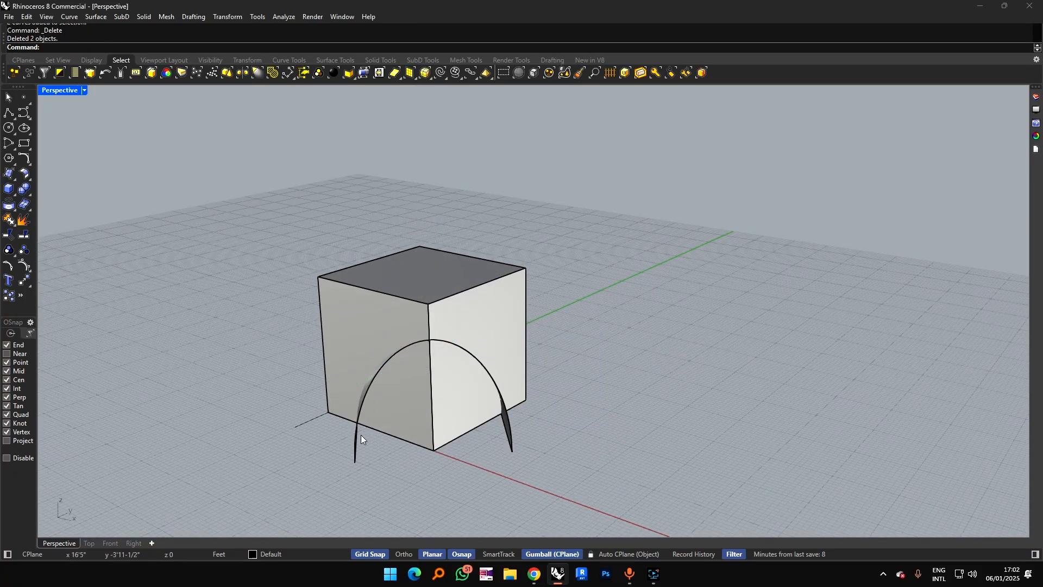
left_click(302, 423)
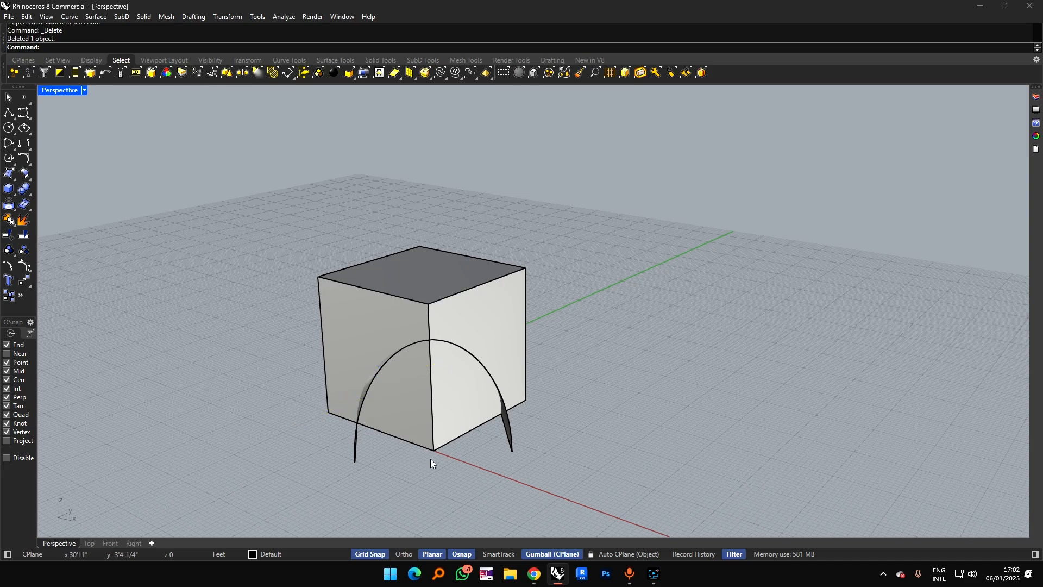
Step: Try a BooleanDifference that subtracts the rotated saddle surface from the cube, and undo it
right_click_drag(430, 459, 686, 186)
scroll(452, 207, "up", 3)
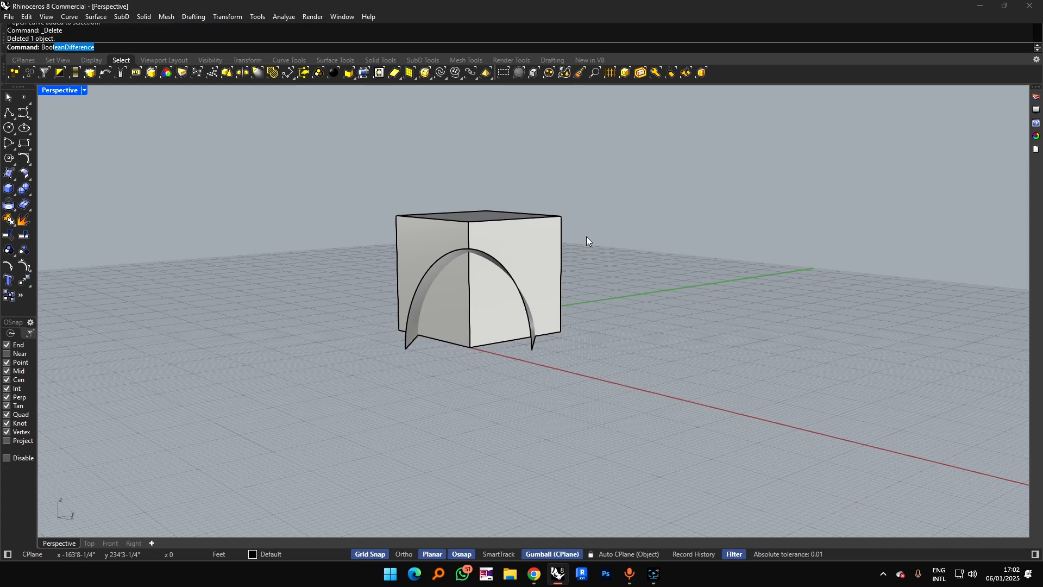
key("Return")
left_click(551, 244)
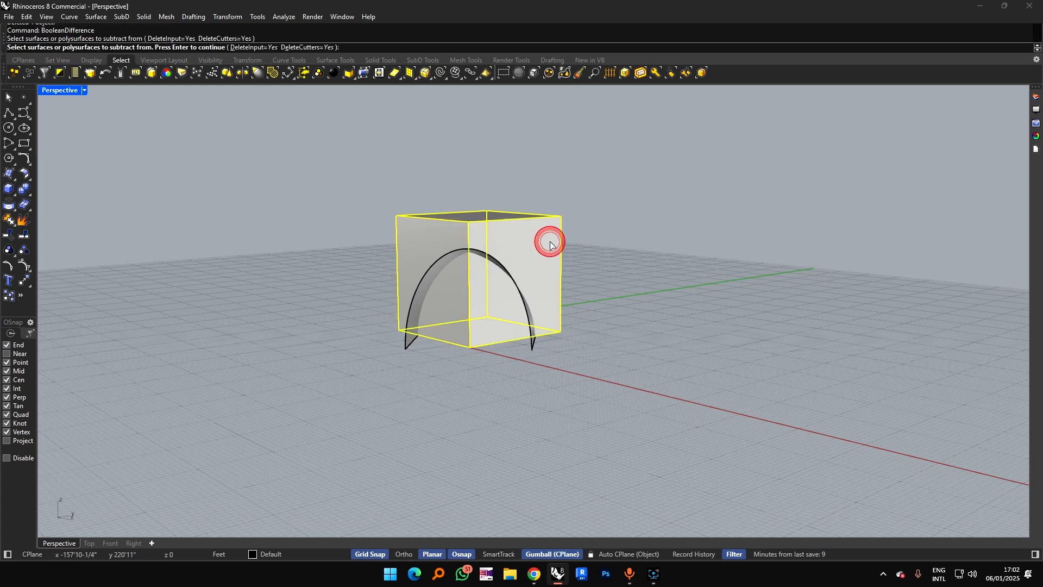
key("Return")
right_click_drag(525, 261, 546, 294)
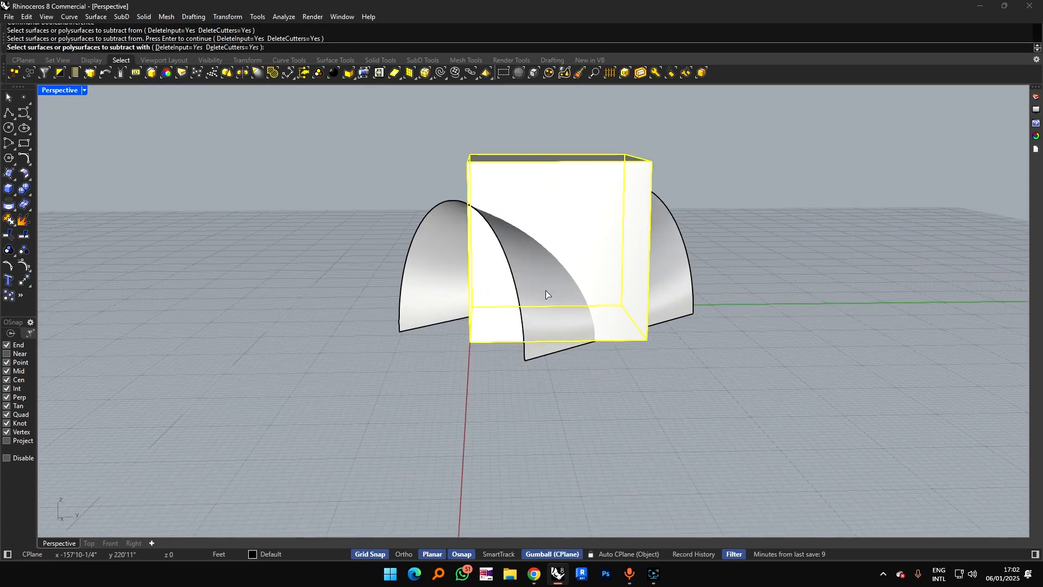
left_click(540, 282)
key("Return")
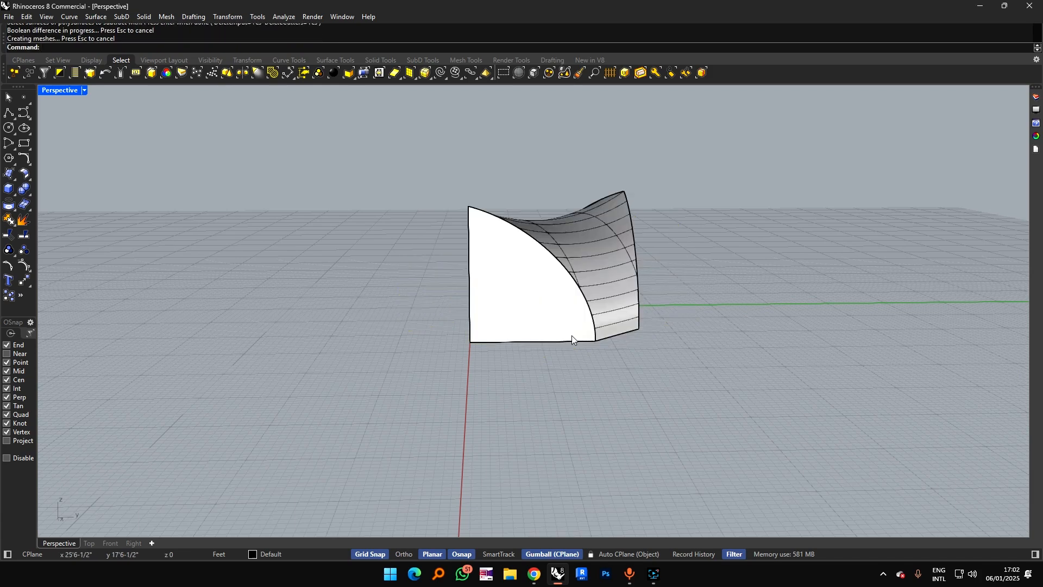
key("ctrl+z")
left_click(591, 484)
Step: Try to combine the cube and the saddle surface with Boolean2Objects
right_click_drag(552, 299, 598, 304)
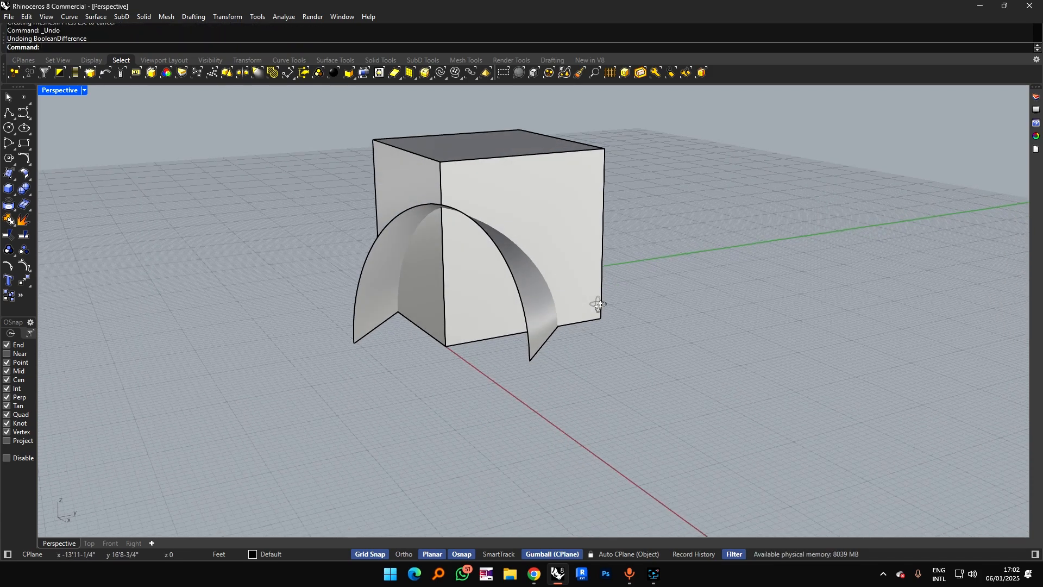
type("BooleanDifference")
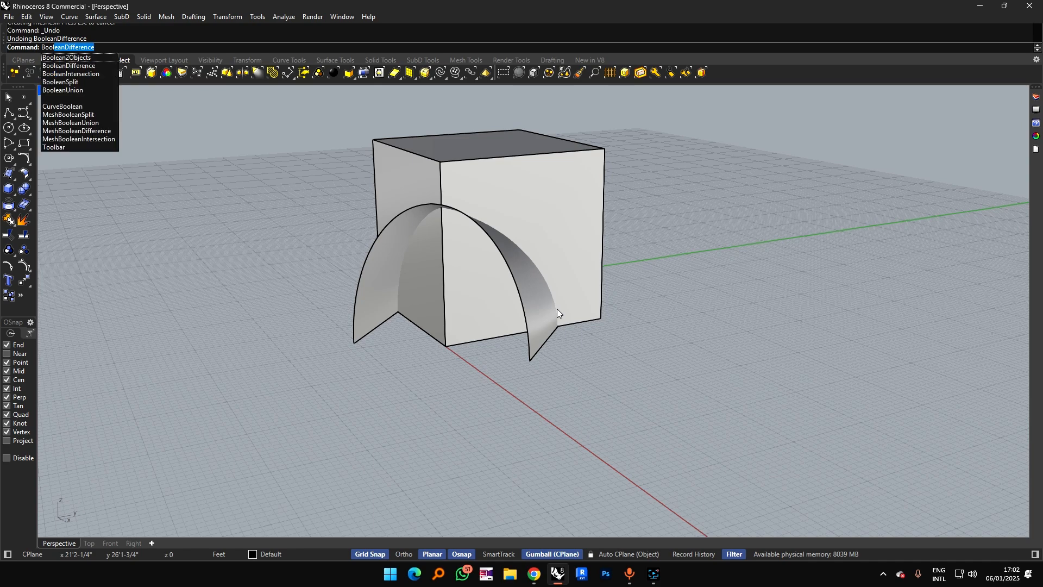
left_click(72, 57)
right_click_drag(559, 286, 561, 230)
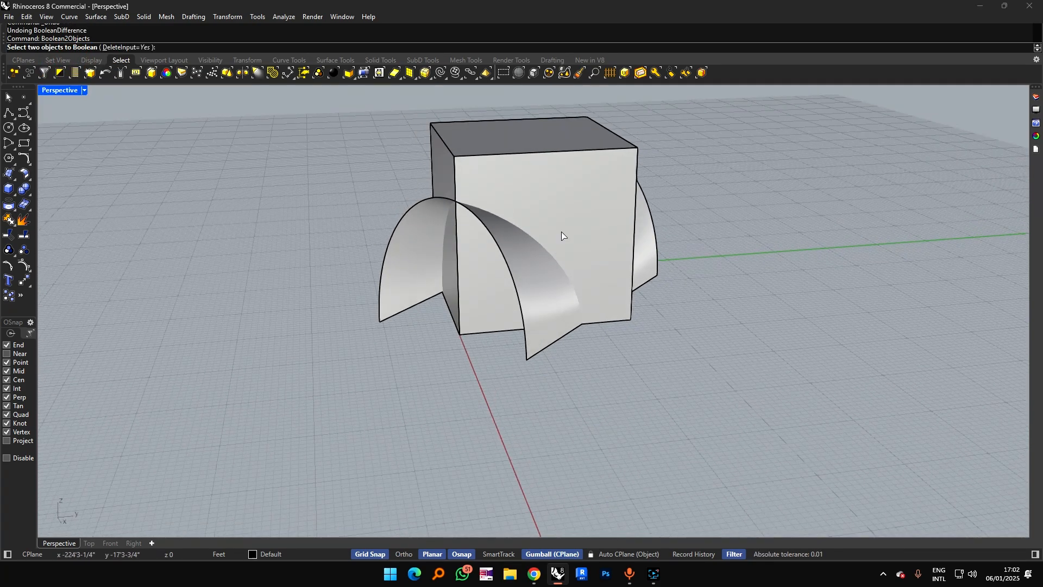
left_click(565, 227)
left_click(397, 287)
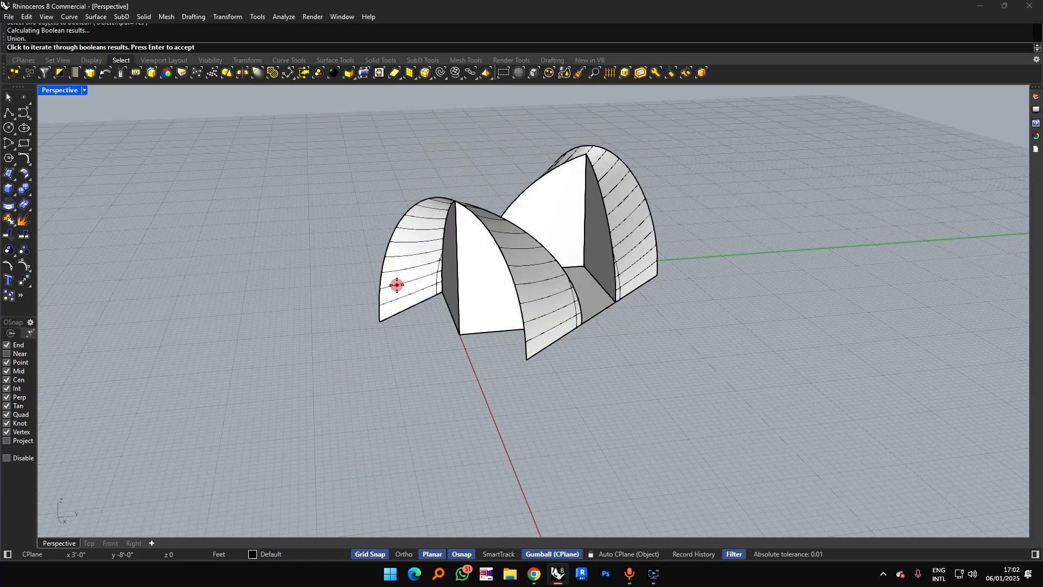
key("Return")
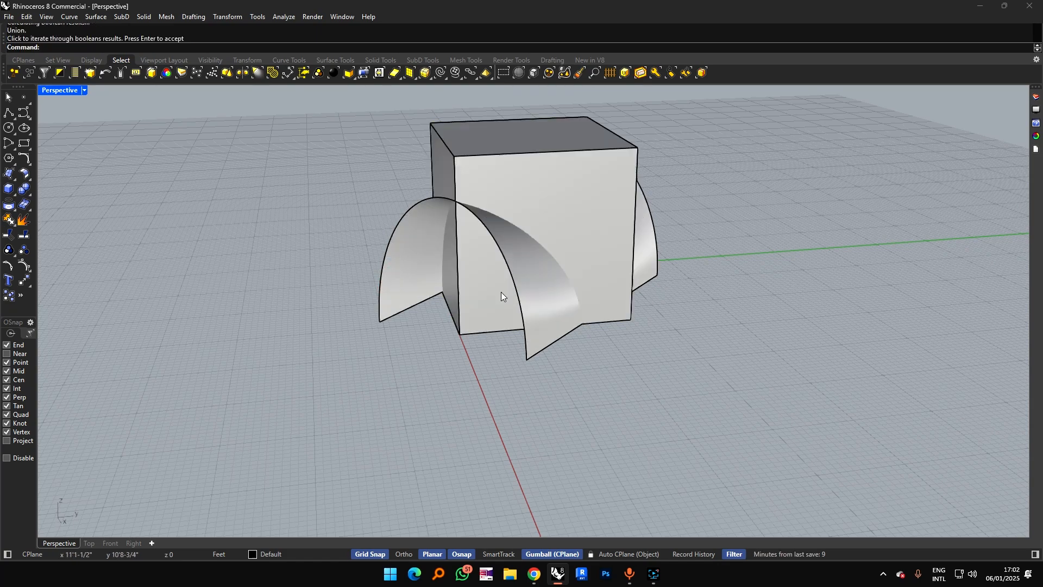
Step: Run Boolean2Objects on the cube and saddle surface, accepting the Intersection result that keeps the cube portion above the arch
key("Return")
left_click(566, 220)
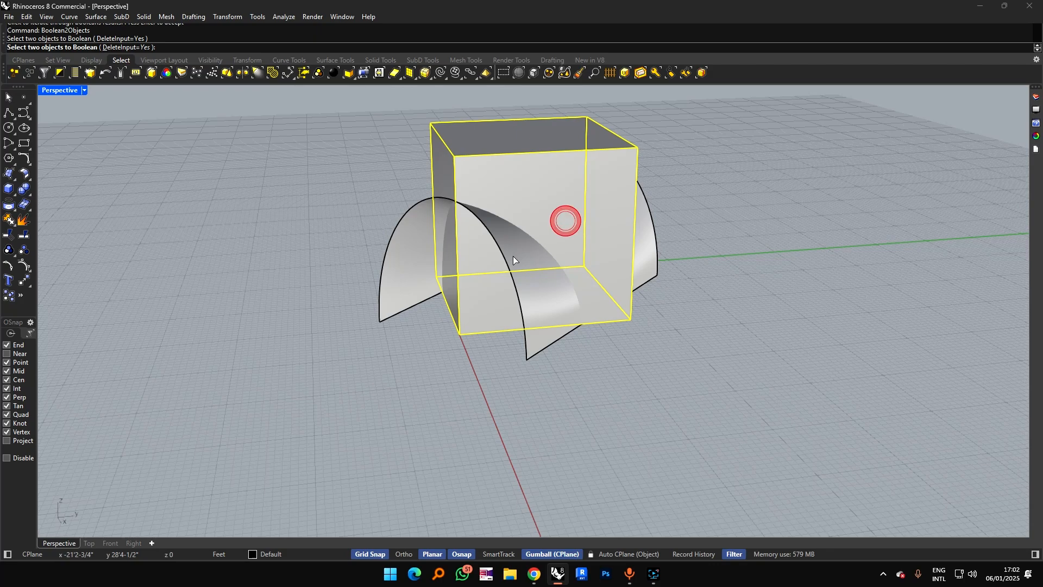
left_click(513, 256)
left_click(541, 249)
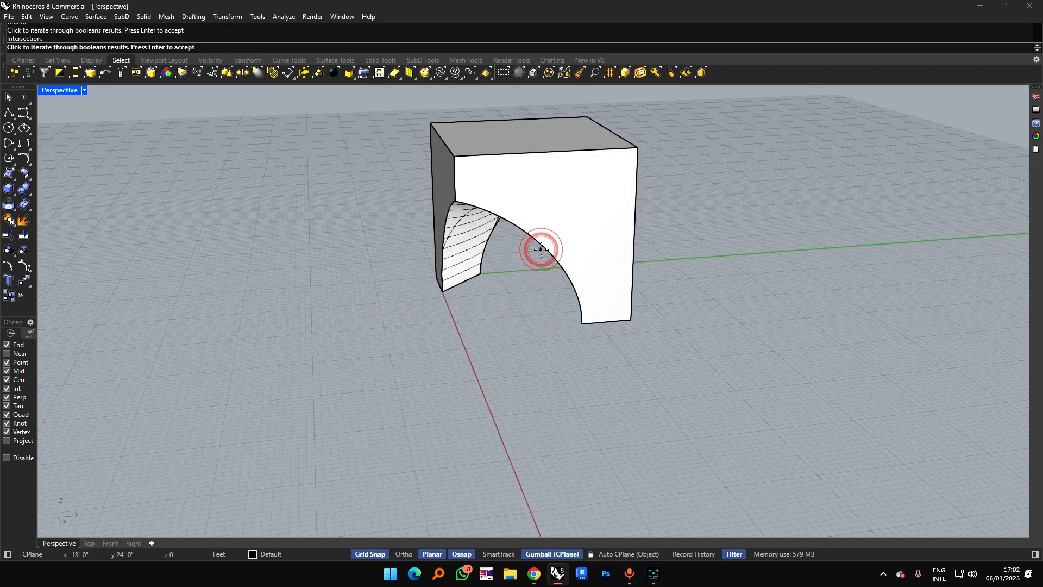
right_click_drag(540, 249, 647, 229)
key("Return")
Step: Create contour curves on the carved cube at 2' spacing, directed along the diagonal between two opposite corners of its top face
right_click_drag(592, 260, 442, 348)
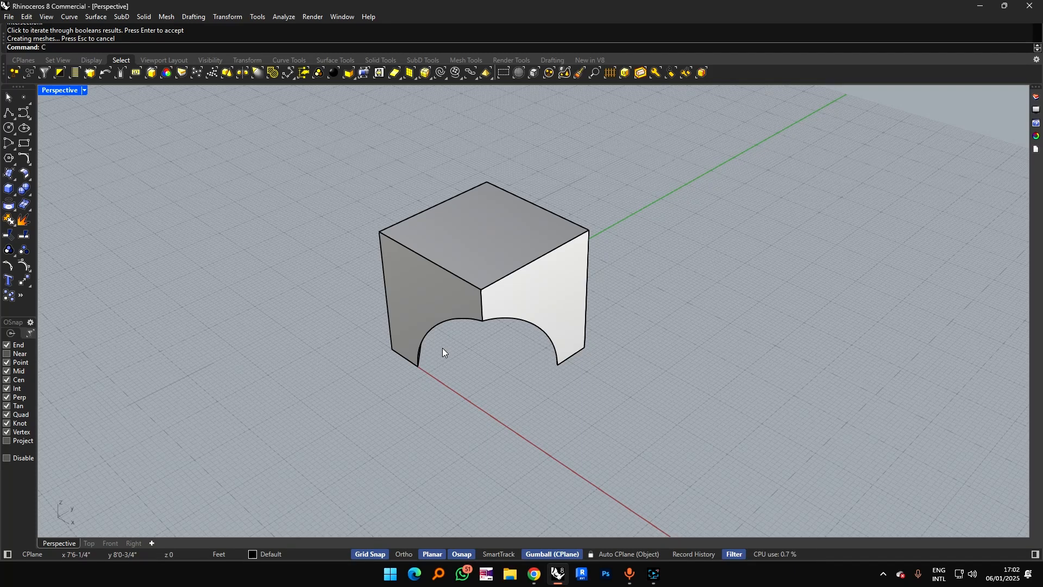
type("nt")
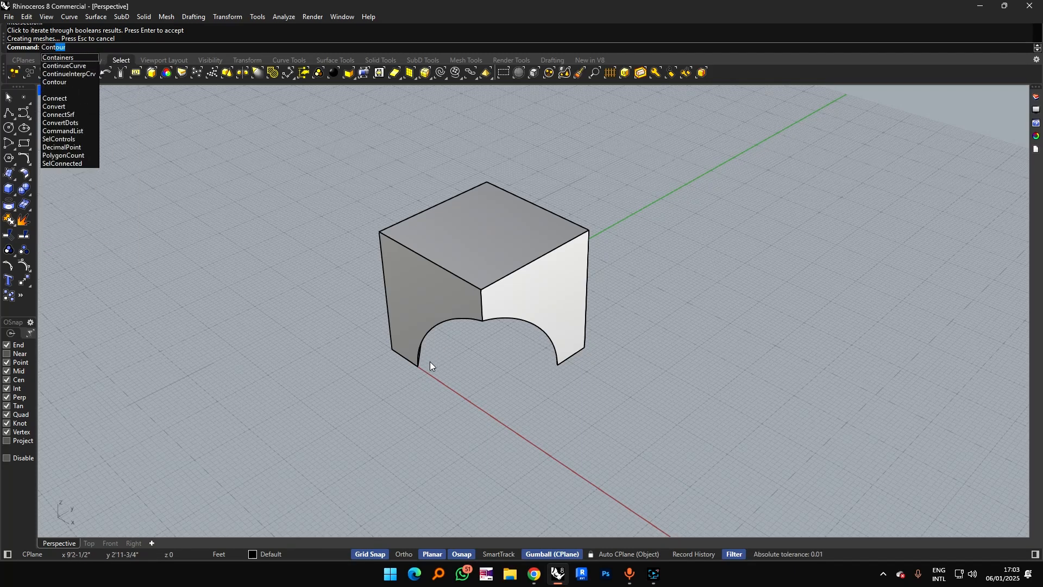
key("Return")
right_click_drag(383, 216, 414, 263)
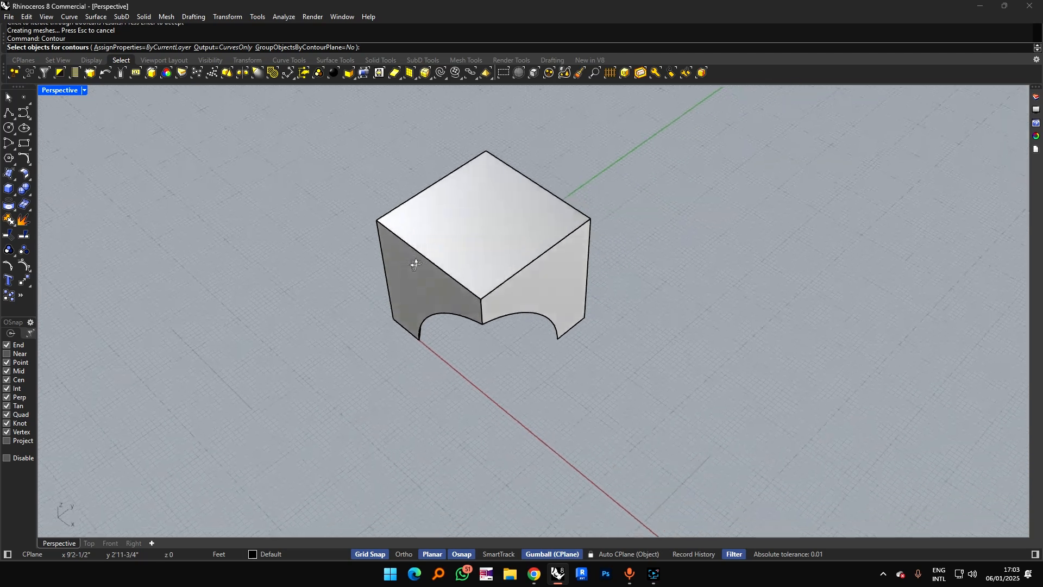
left_click(463, 257)
key("Return")
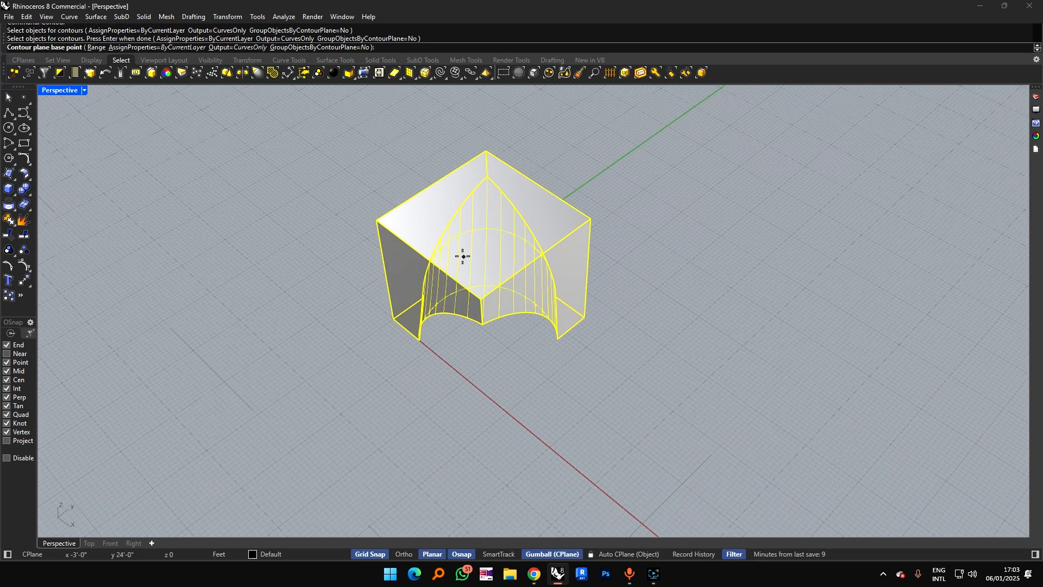
left_click(376, 221)
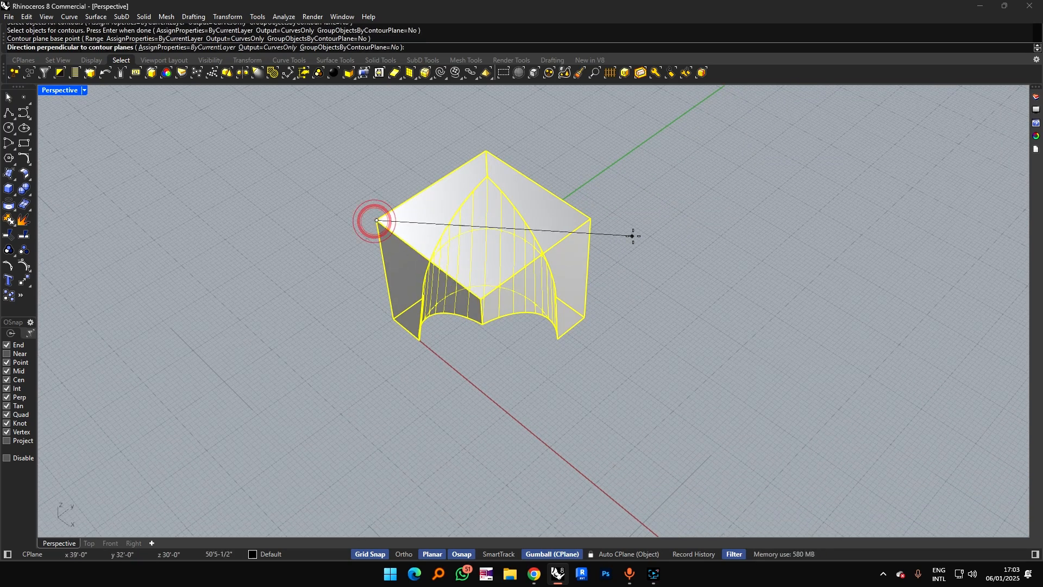
left_click(591, 218)
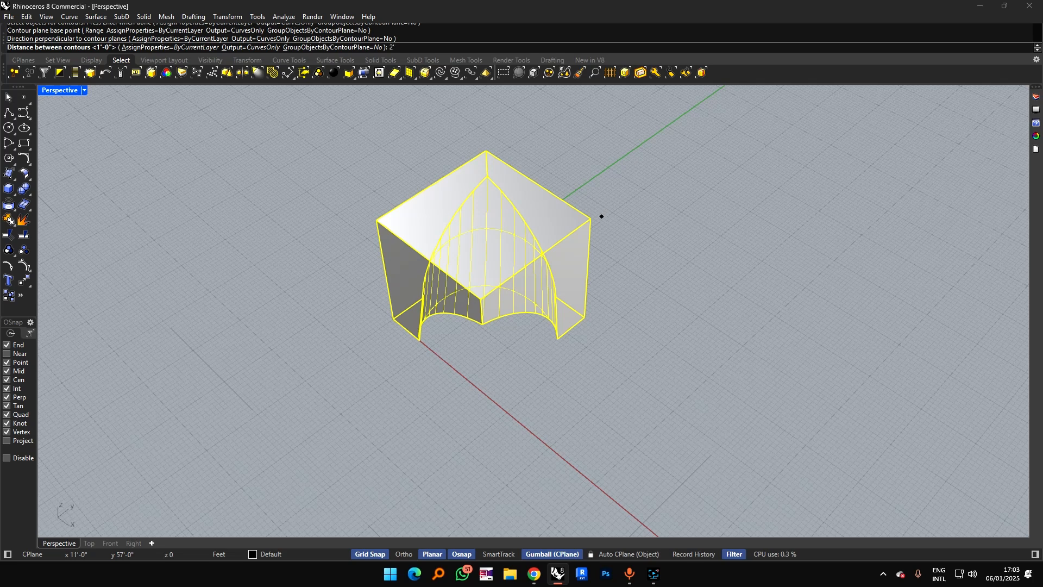
type("2'")
key("Return")
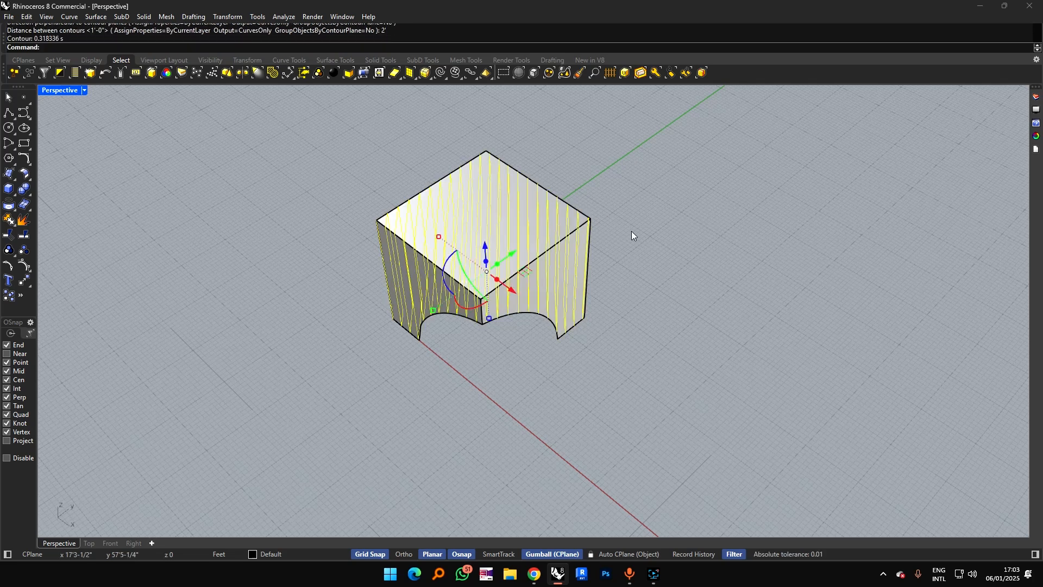
Step: Group the diagonal contour curves
right_click_drag(631, 231, 674, 233)
right_click_drag(557, 251, 610, 243)
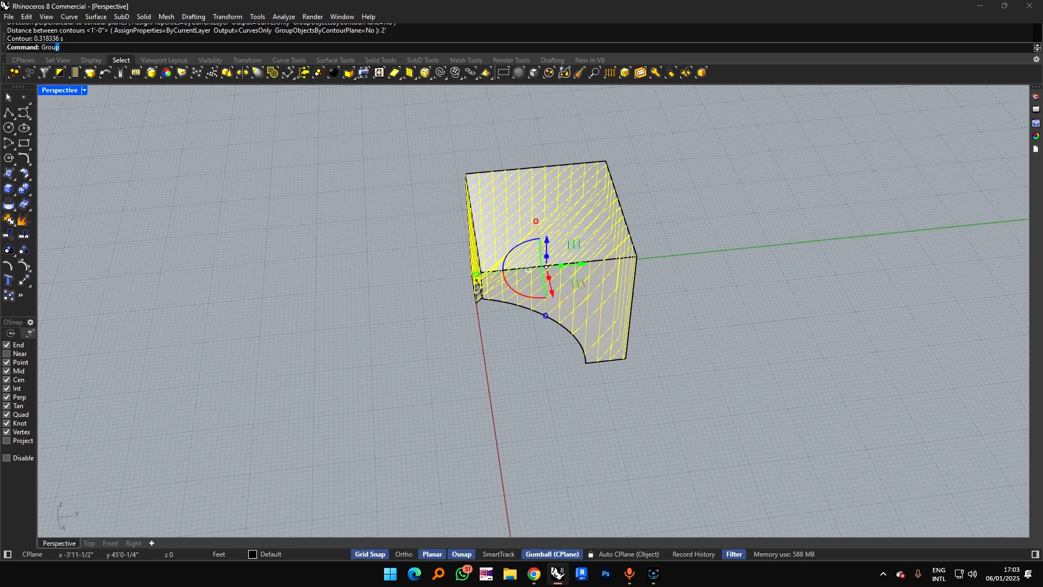
key("Return")
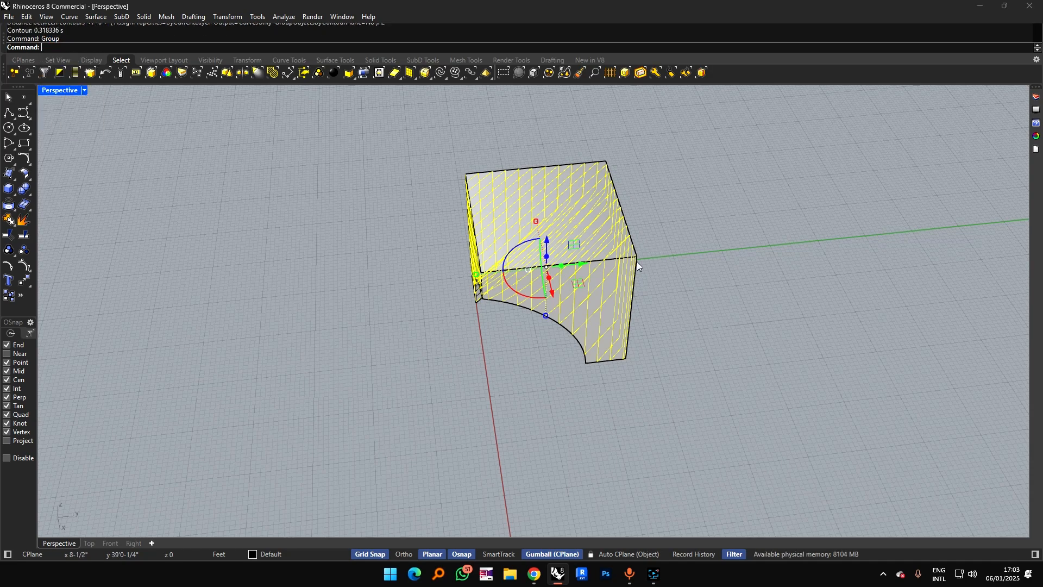
left_click(634, 256)
Step: Create contour curves on the carved cube at 2' spacing, directed along the other diagonal of its top face
right_click_drag(685, 240, 665, 206)
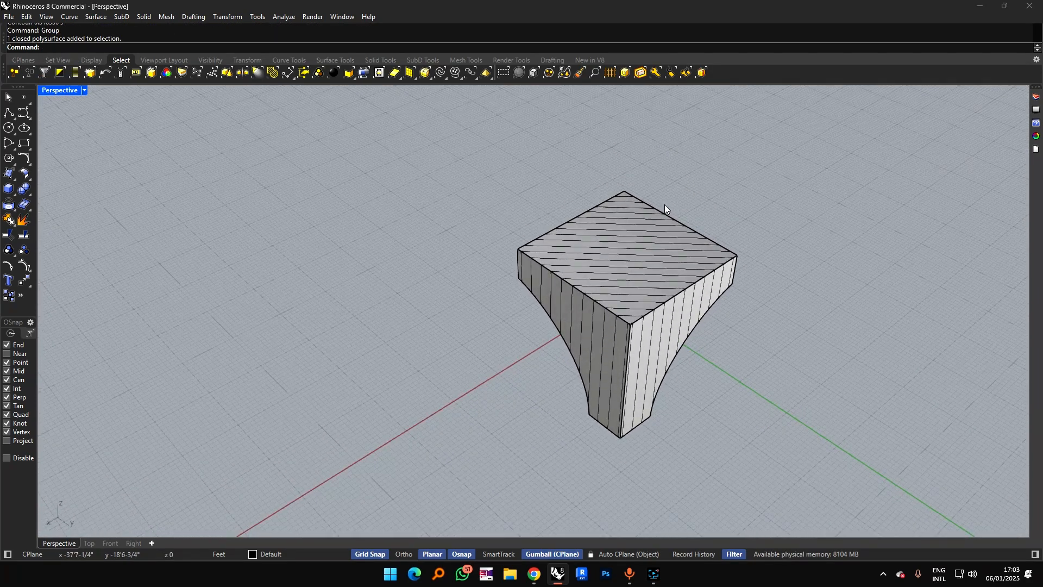
type("Contour")
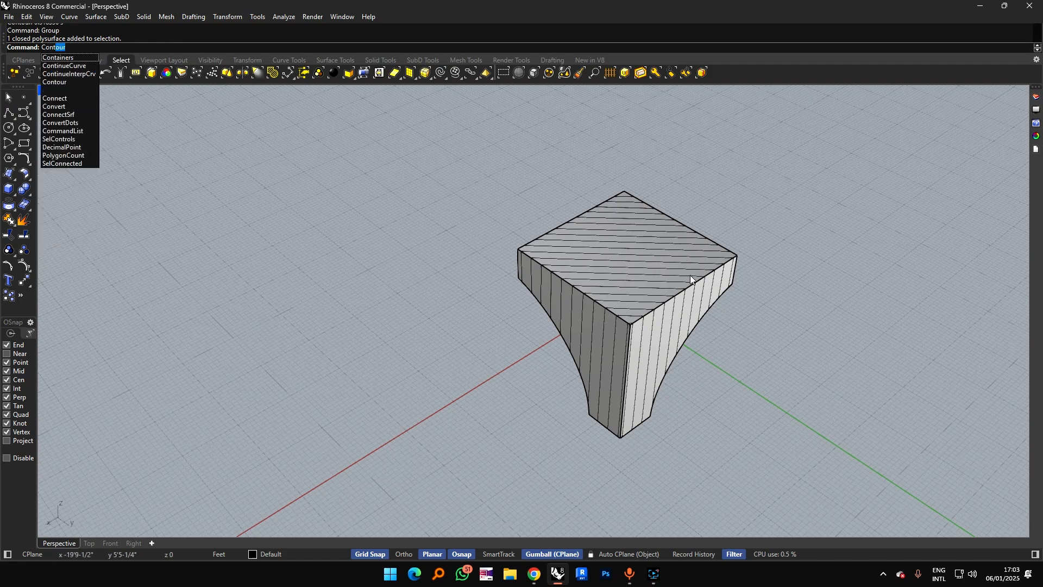
key("Return")
scroll(616, 337, "up", 5)
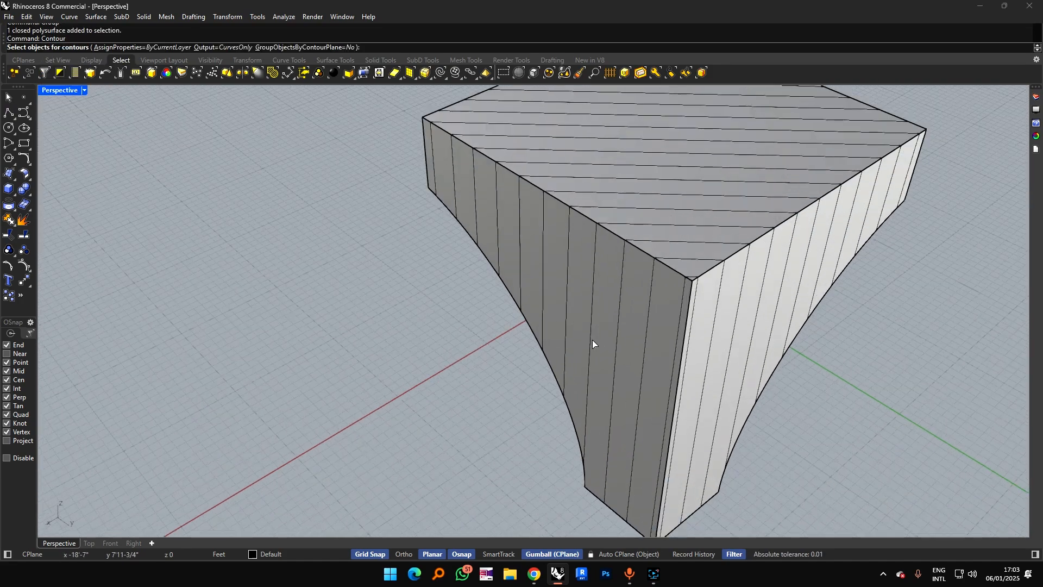
left_click(601, 283)
scroll(598, 294, "down", 6)
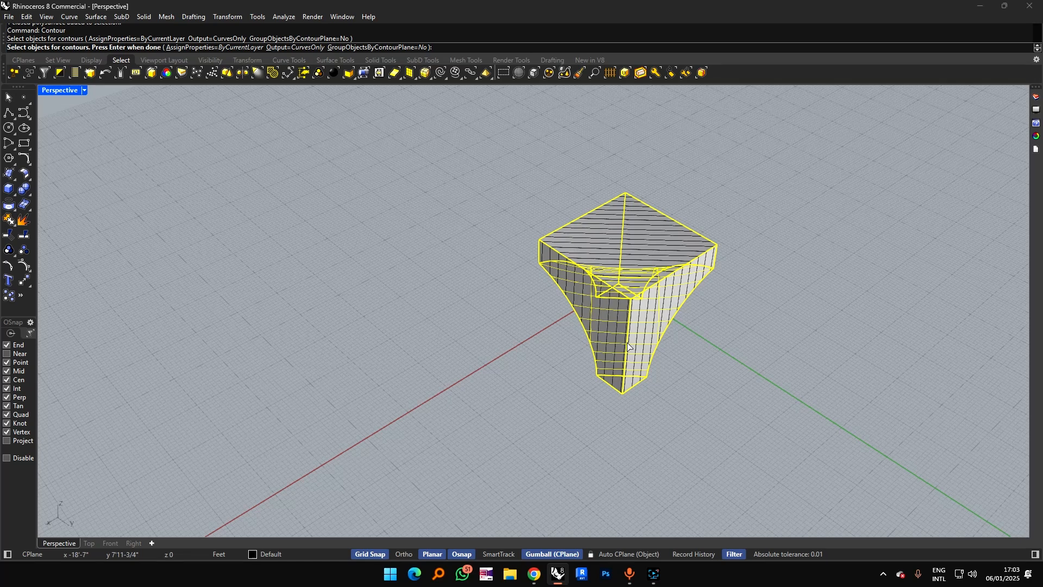
key("Return")
right_click_drag(598, 237, 560, 275)
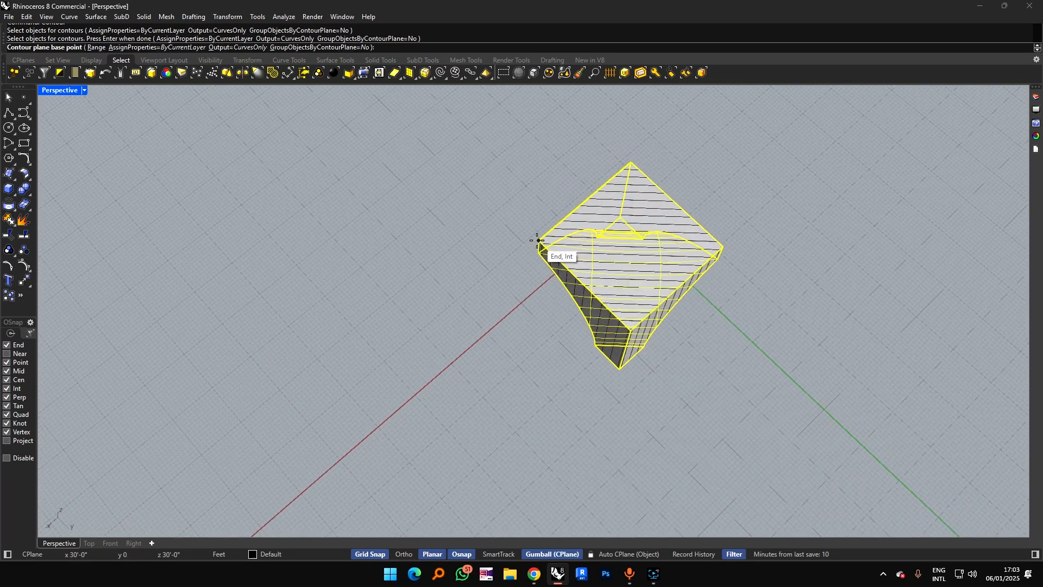
left_click(537, 240)
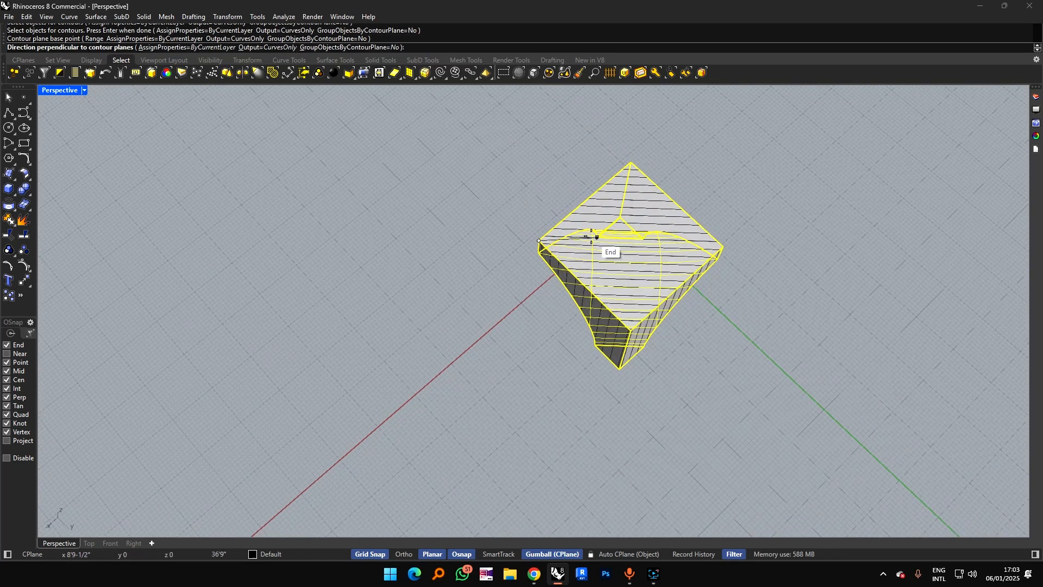
left_click(723, 250)
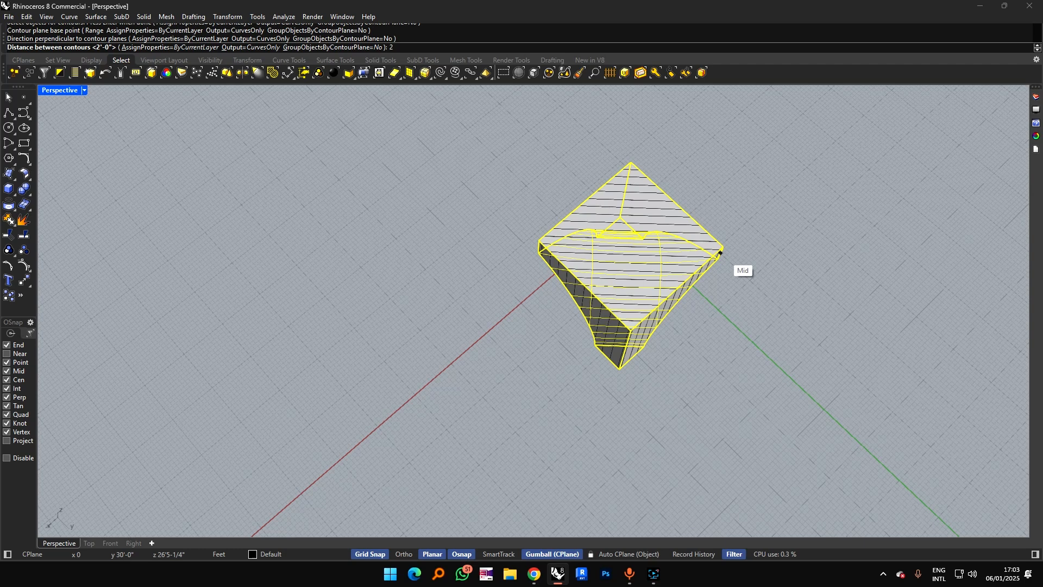
key("Return")
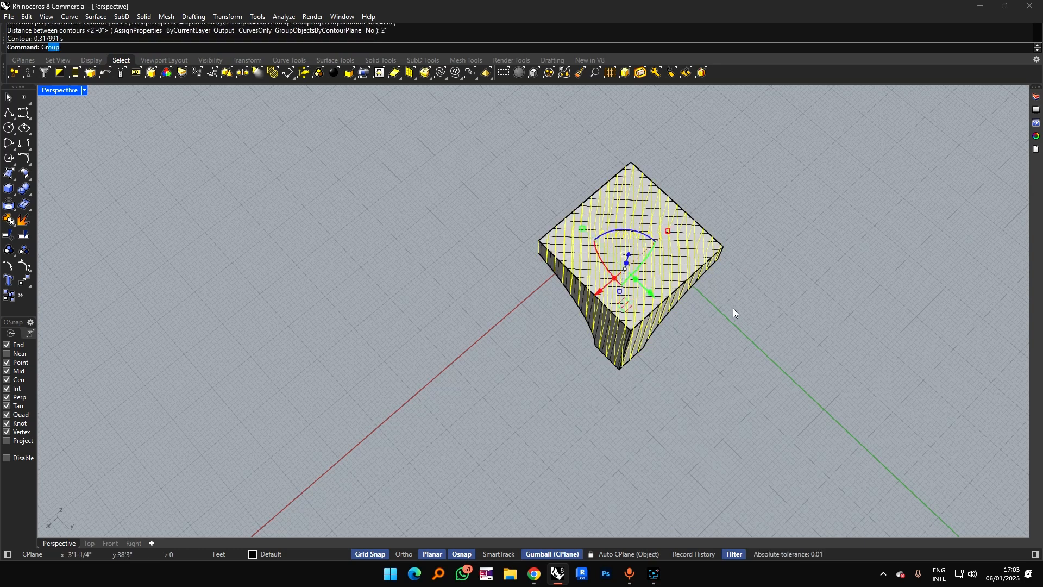
Step: Group the second set of diagonal contour curves and clear the selection
type("Gr")
key("Return")
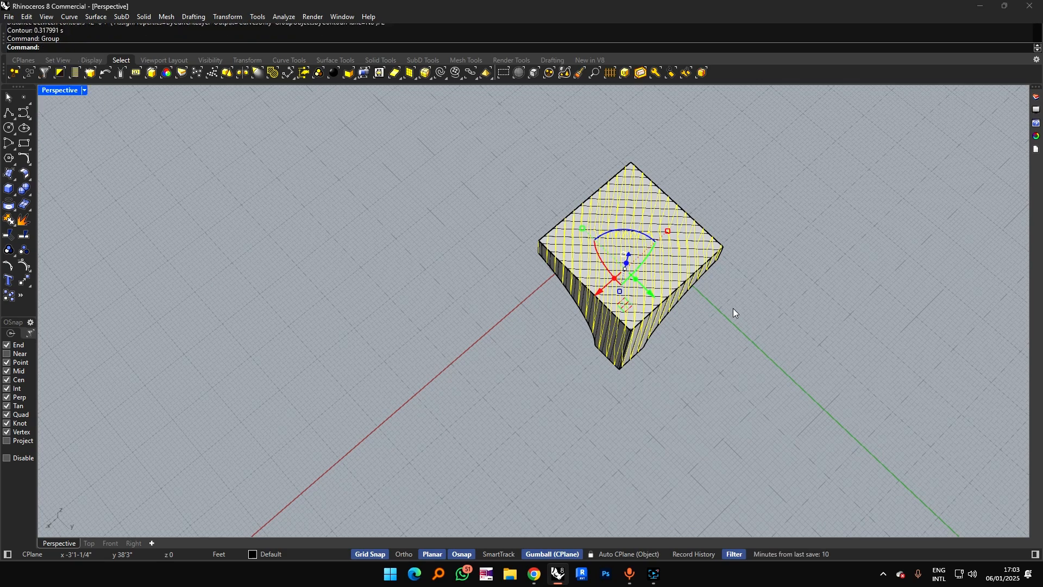
key("Escape")
Step: Hide the carved cube polysurface
right_click_drag(706, 370, 556, 286)
scroll(556, 286, "up", 5)
left_click(555, 240)
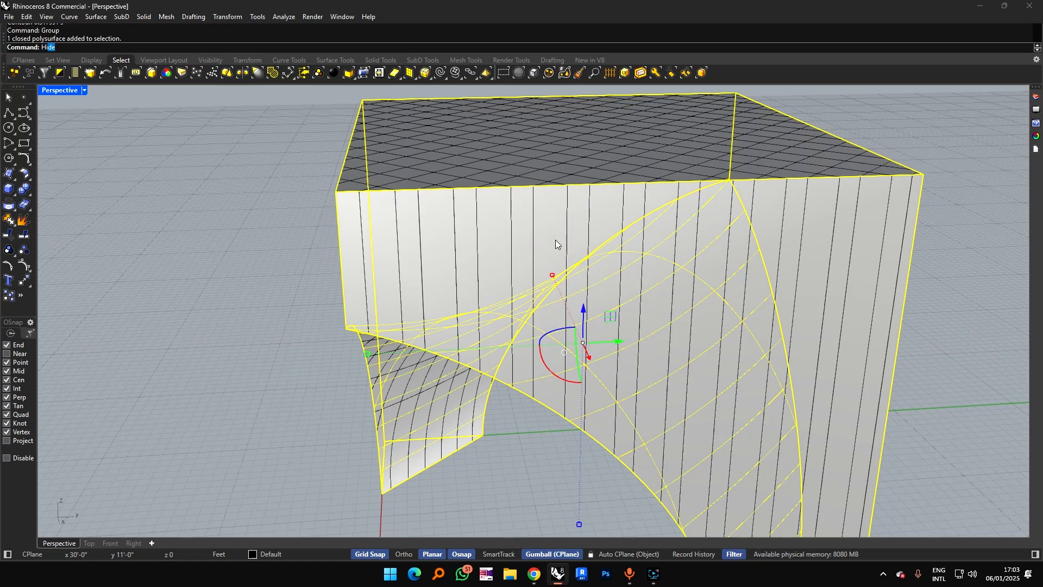
type("Hi")
key("Return")
Step: Run ExtrudeCrv on one of the two contour curve groups with an extrusion distance of 0.2
right_click_drag(555, 240, 510, 310)
scroll(511, 305, "up", 5)
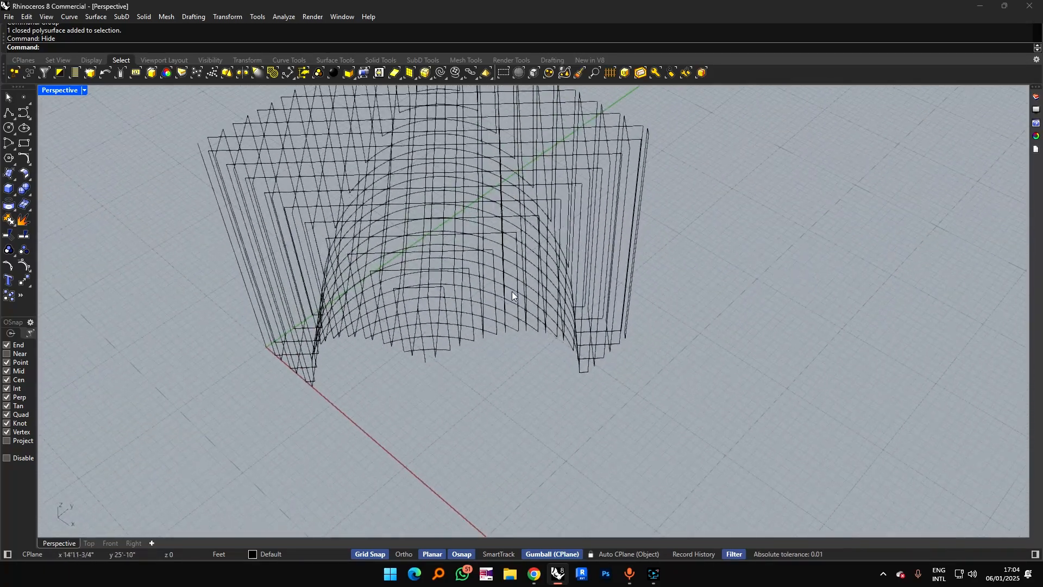
scroll(440, 310, "up", 3)
left_click(420, 296)
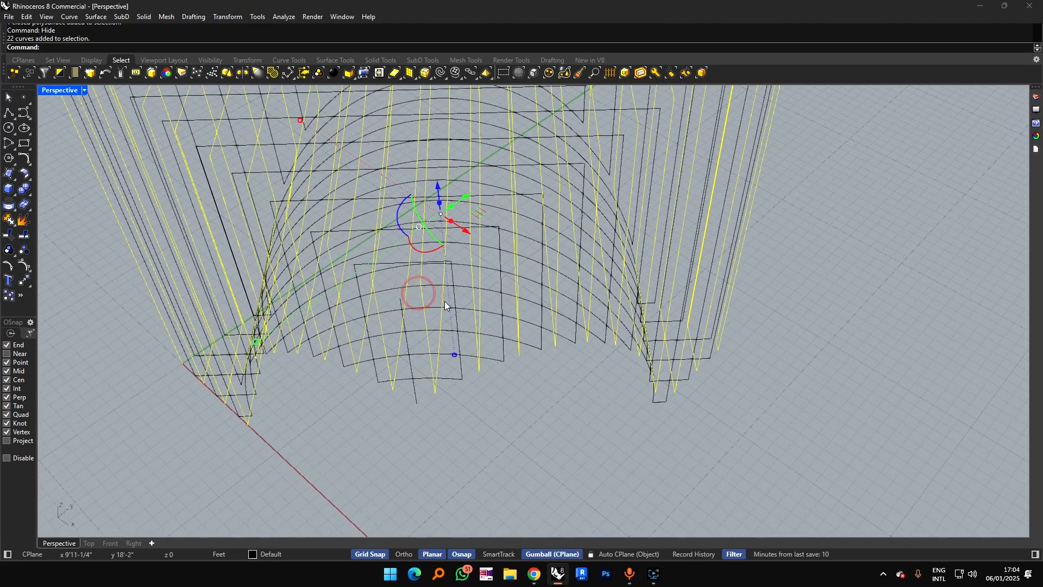
scroll(444, 306, "down", 5)
right_click_drag(487, 367, 494, 267)
type("ExtrudeCrv")
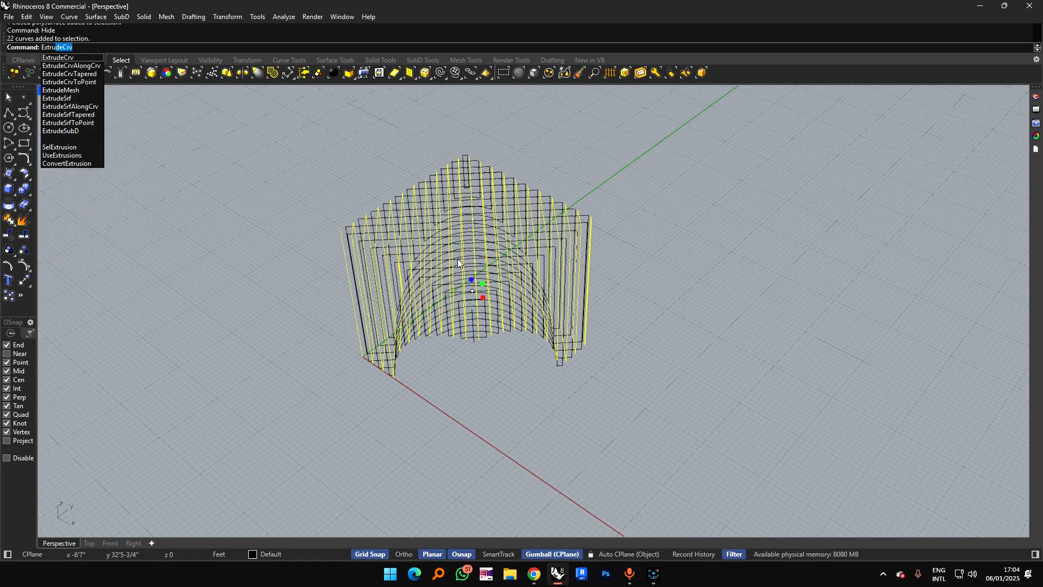
key("Return")
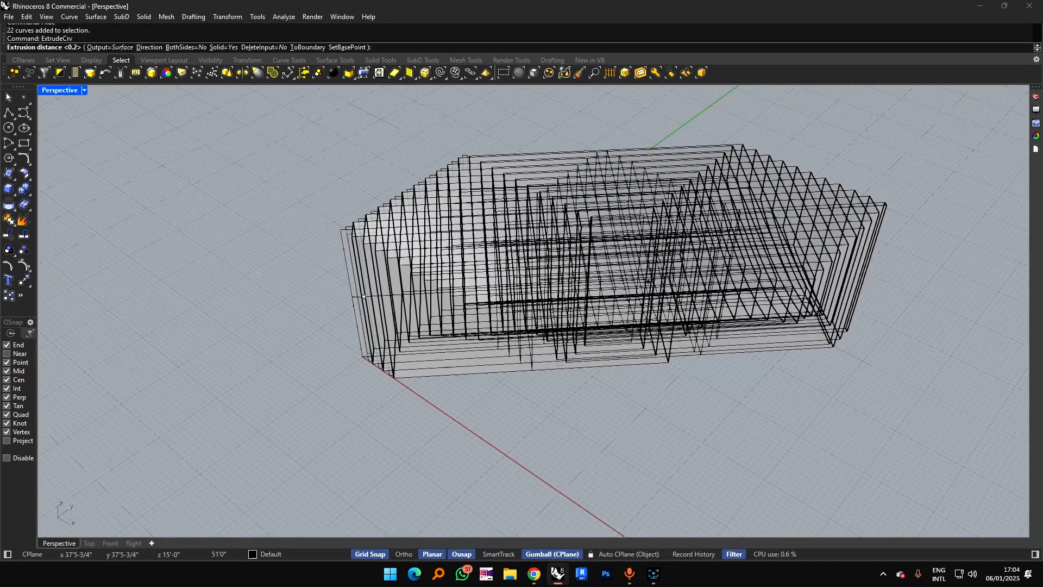
right_click_drag(648, 339, 647, 395)
scroll(568, 246, "up", 4)
right_click_drag(497, 196, 592, 184)
scroll(582, 193, "down", 3)
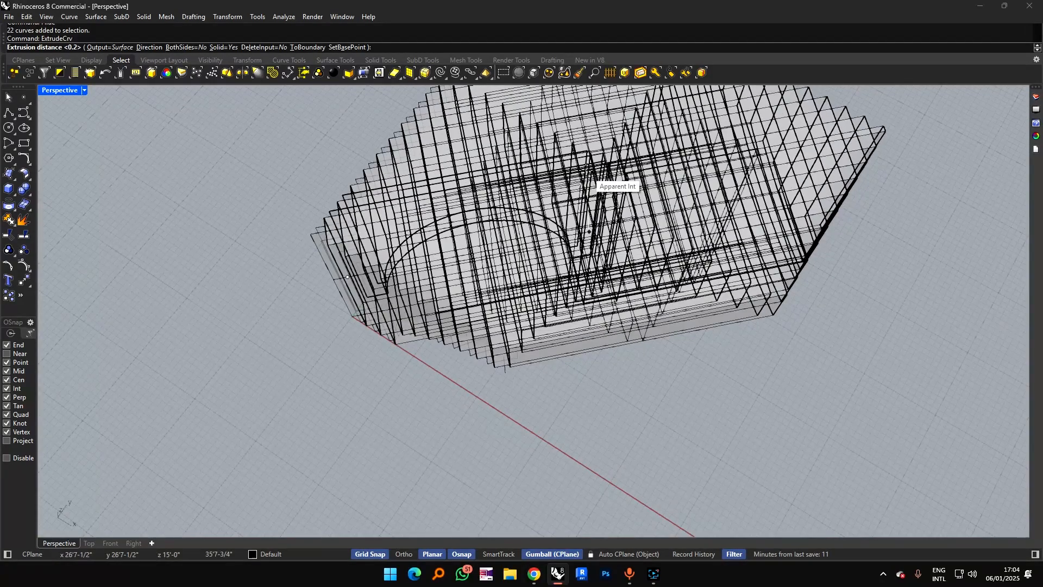
scroll(589, 226, "down", 2)
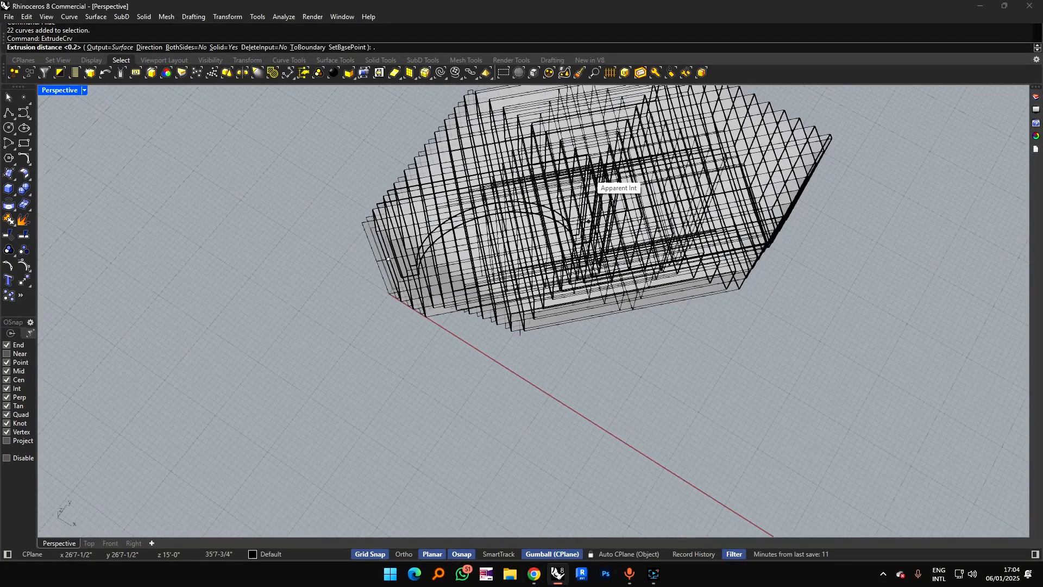
type("2")
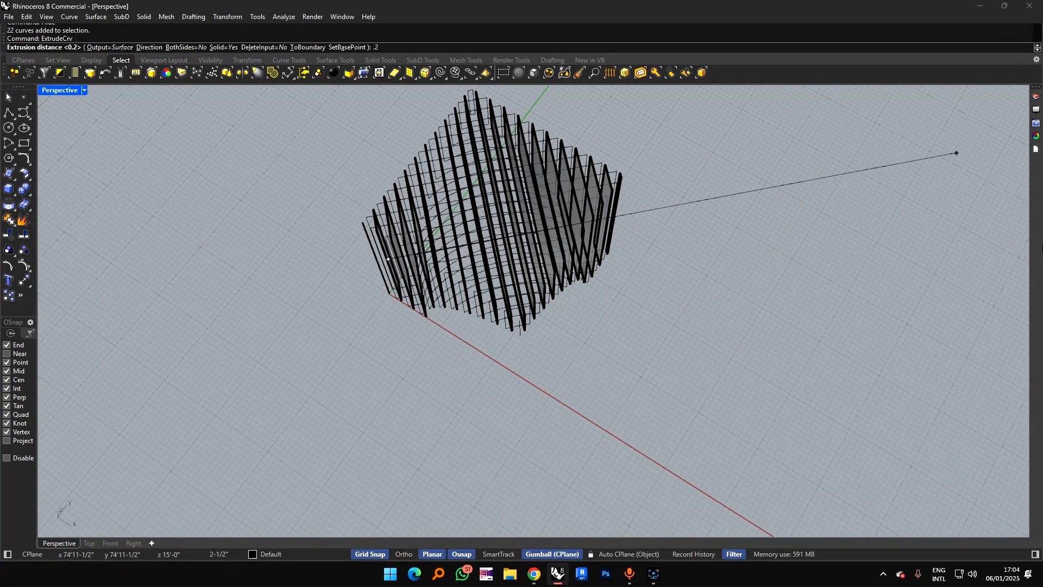
Step: Check the rib thickness in the preview, then raise the extrusion distance to 0.4 and complete the solid extrusion
scroll(380, 212, "up", 5)
scroll(489, 255, "down", 6)
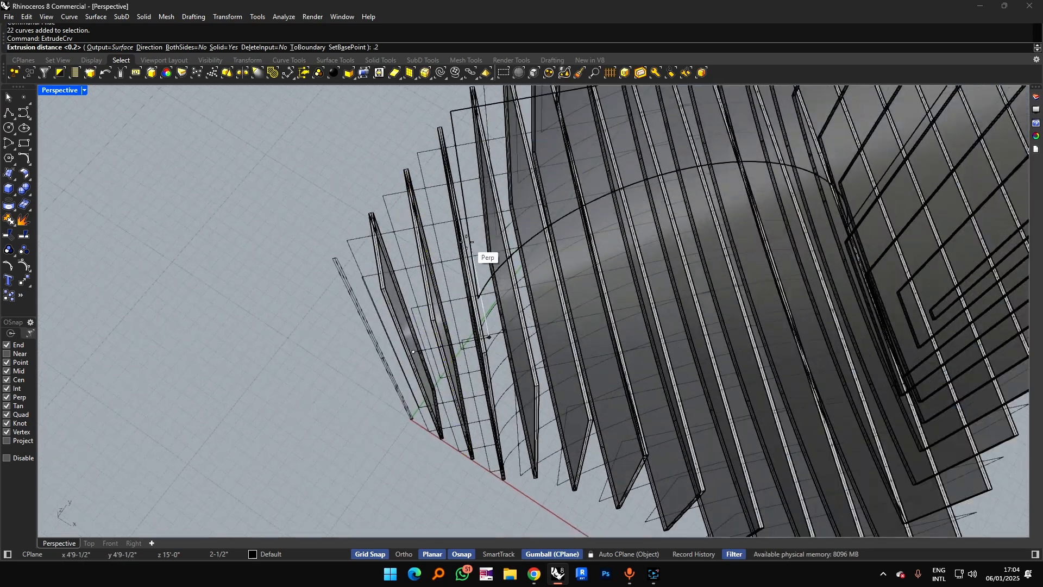
right_click_drag(489, 239, 462, 298)
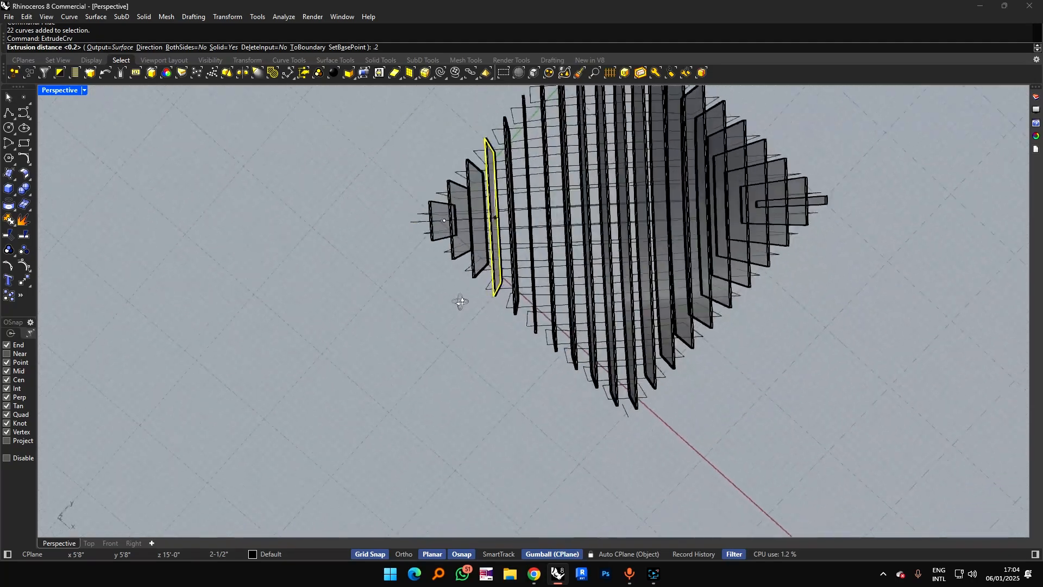
scroll(467, 271, "up", 5)
right_click_drag(502, 202, 633, 210)
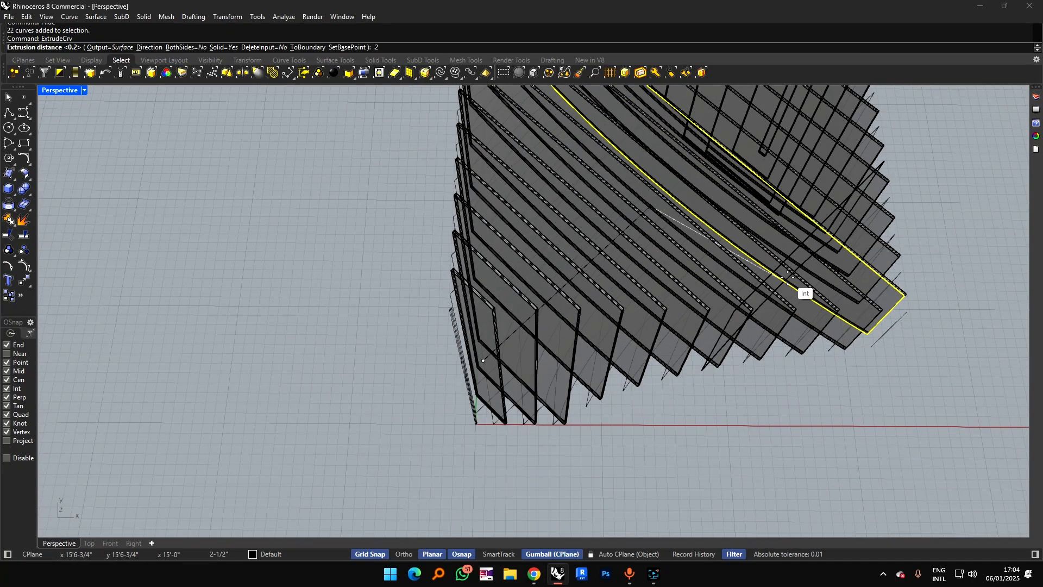
key("BackSpace")
type("3")
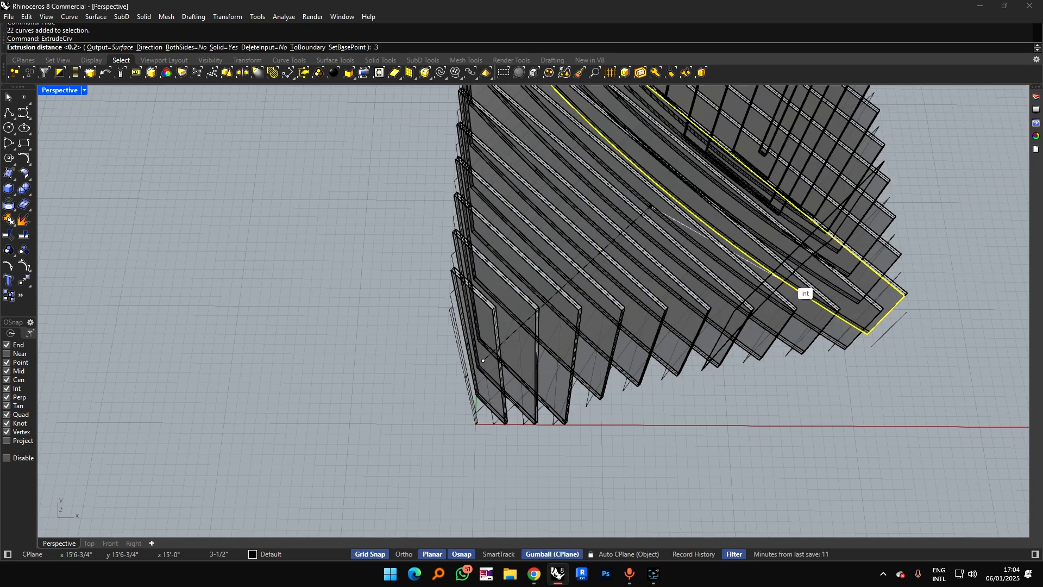
key("BackSpace")
type("4")
scroll(327, 210, "down", 6)
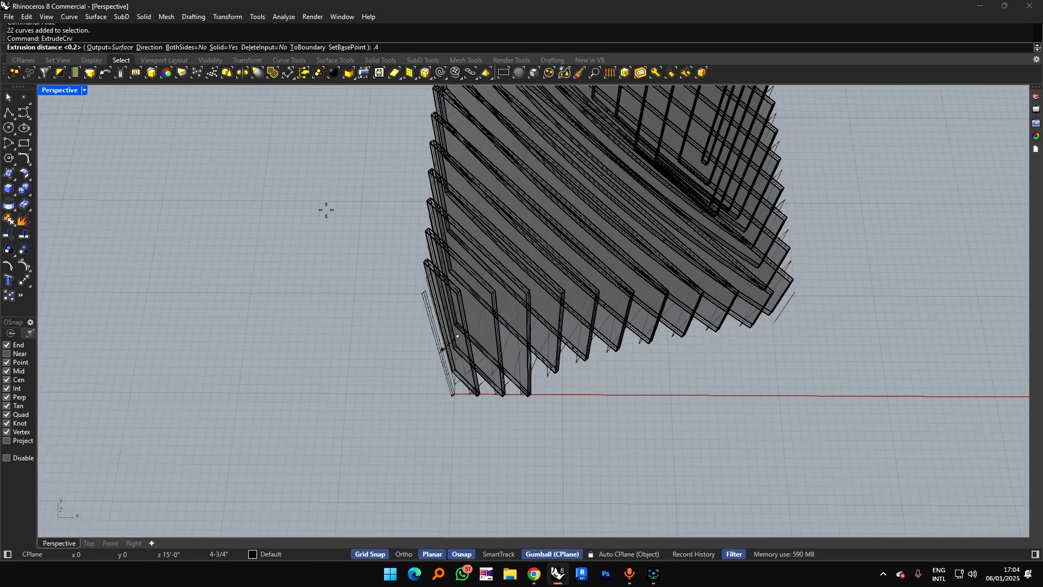
right_click_drag(503, 279, 443, 275)
key("Return")
Step: Extrude the other contour curve group as solids with a distance of 0.4
right_click_drag(513, 281, 477, 262)
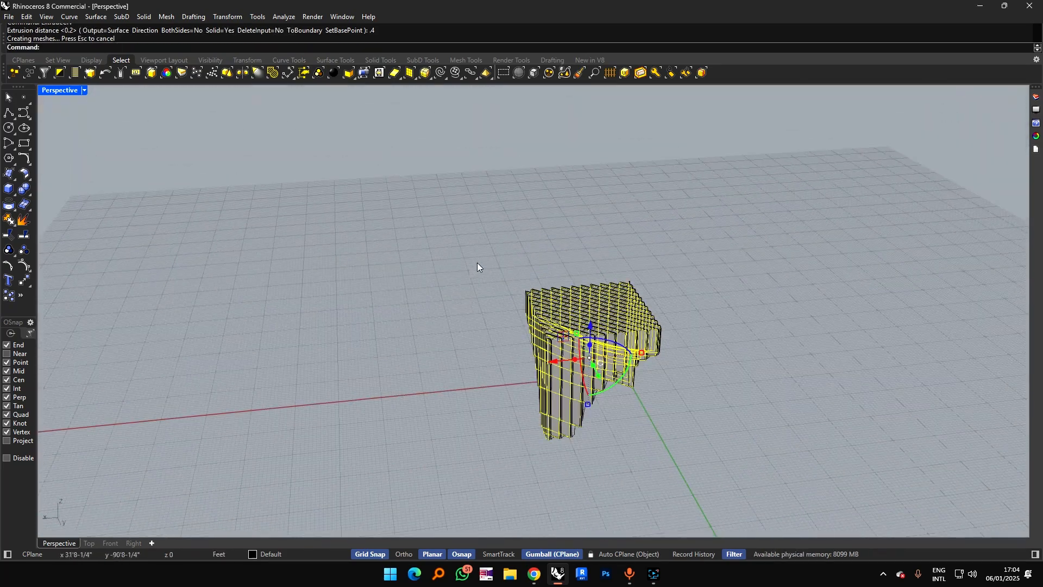
scroll(582, 347, "up", 8)
left_click(503, 172)
scroll(503, 172, "up", 3)
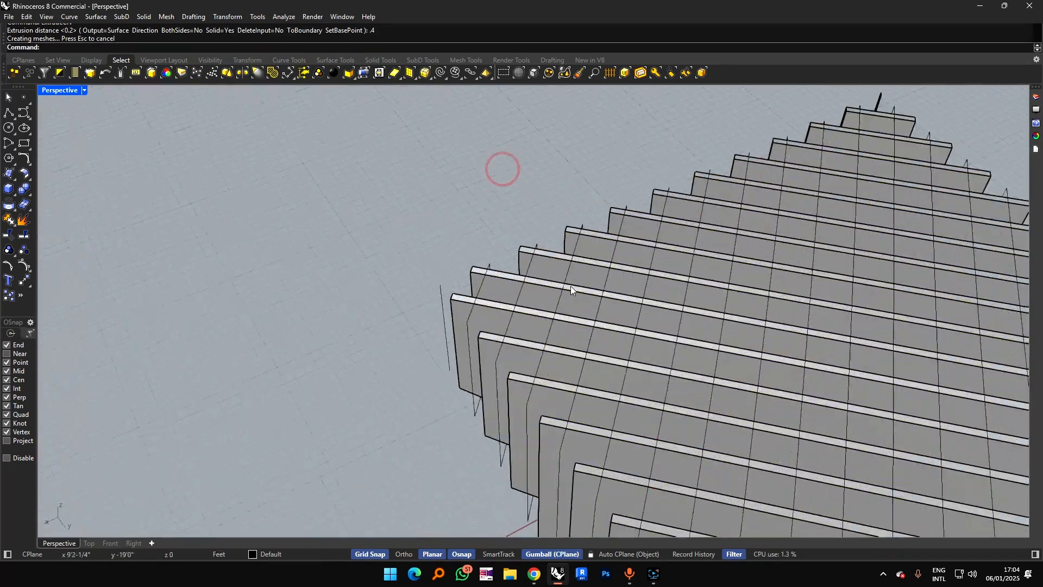
left_click(558, 305)
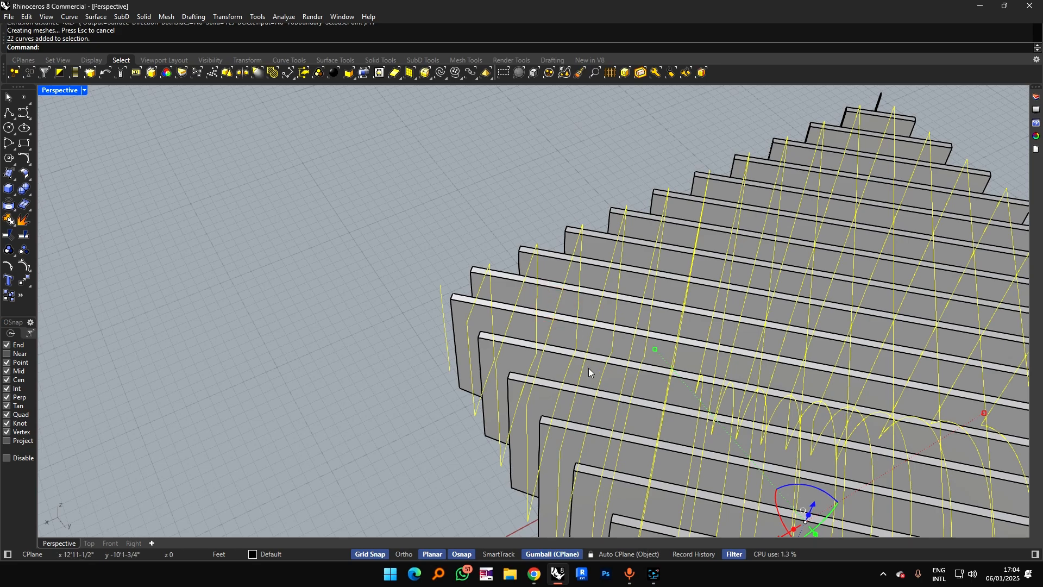
key("Return")
scroll(589, 368, "down", 10)
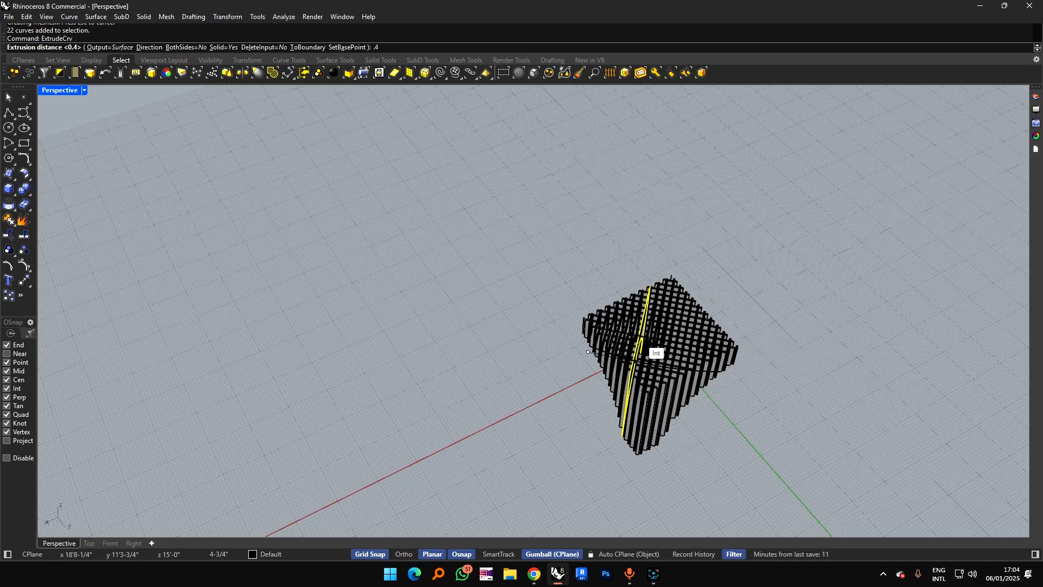
type(".4")
key("Return")
Step: Delete the stray thin extrusion standing apart at the corner of the waffle structure
right_click_drag(638, 337, 751, 319)
left_click(792, 133)
right_click_drag(792, 132, 564, 245)
scroll(564, 245, "up", 5)
right_click_drag(581, 210, 640, 296)
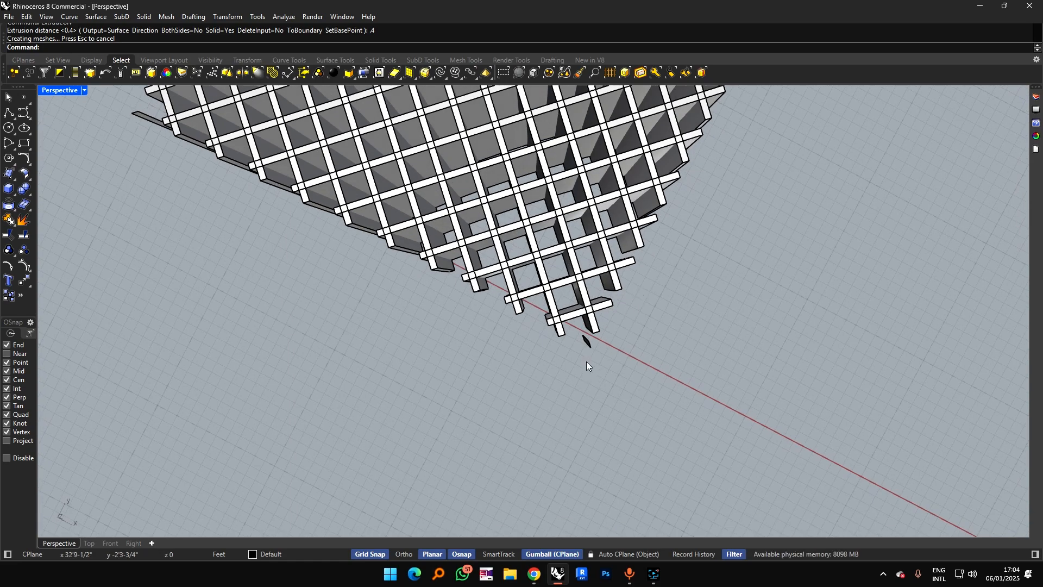
right_click_drag(586, 361, 567, 371)
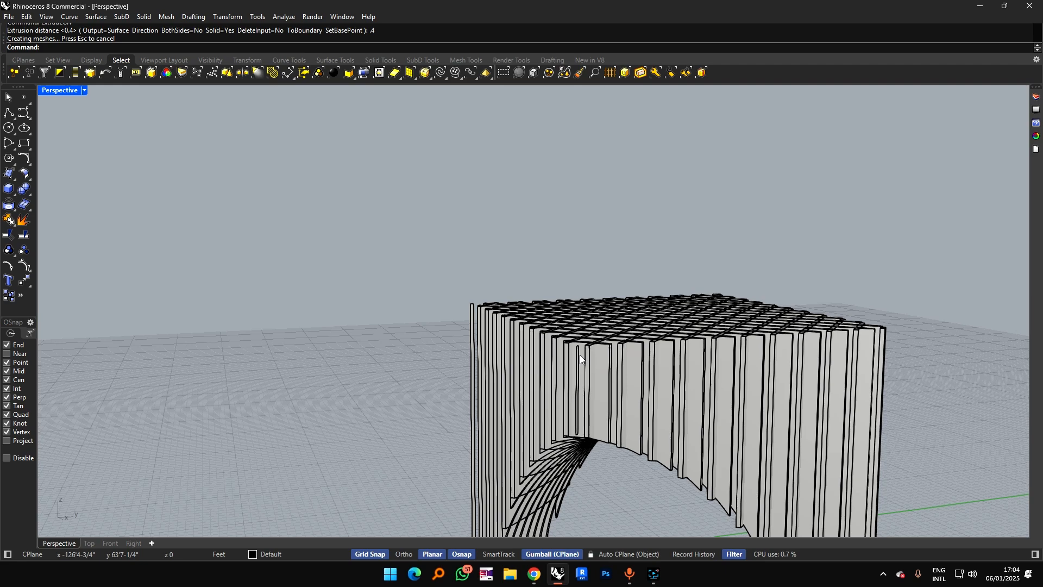
left_click(578, 349)
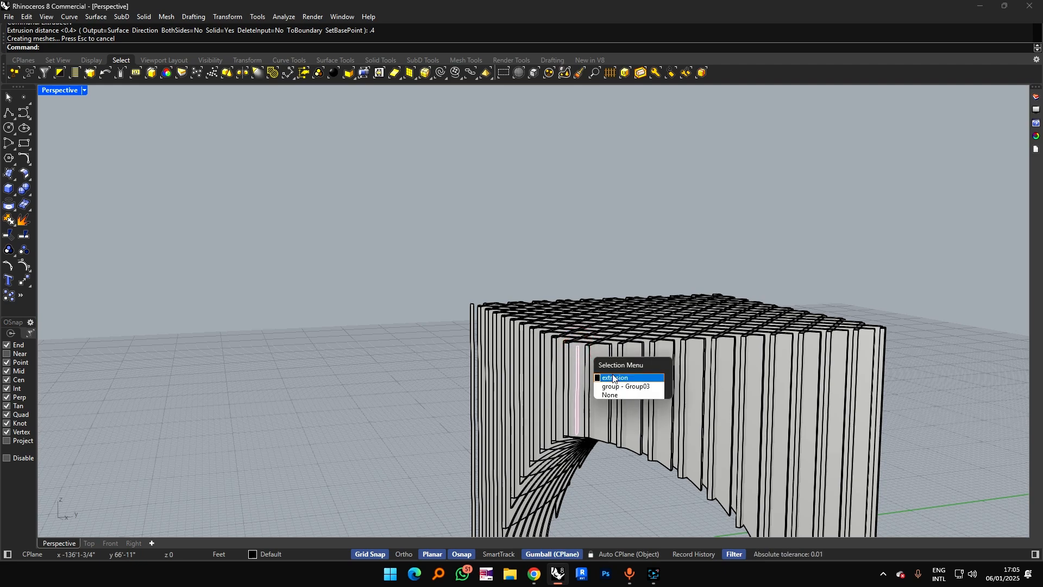
scroll(598, 400, "down", 3)
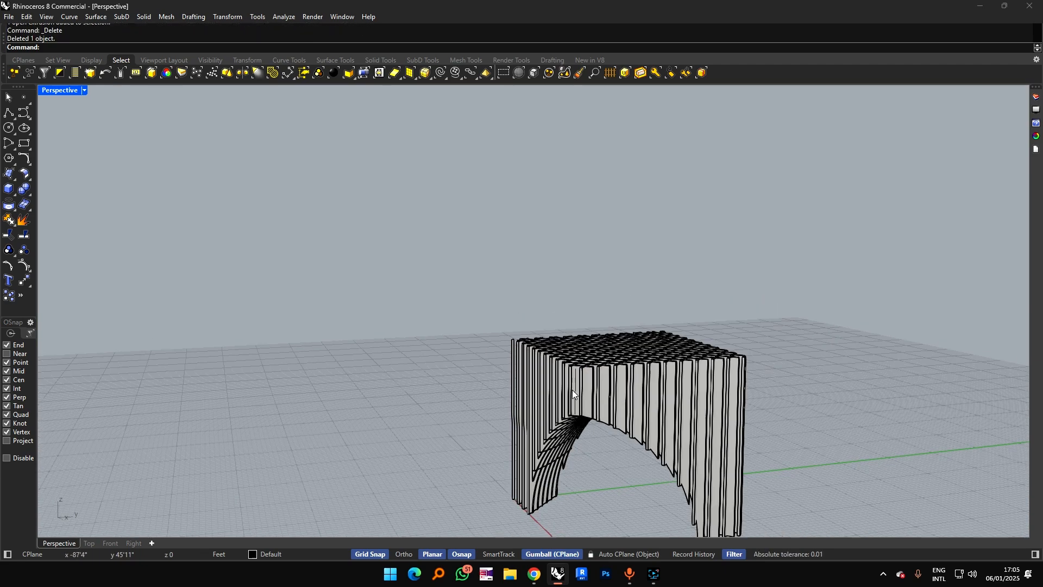
Step: Examine the remaining corners of the waffle structure for leftover curves and stray extrusions
scroll(574, 385, "up", 4)
left_click(577, 377)
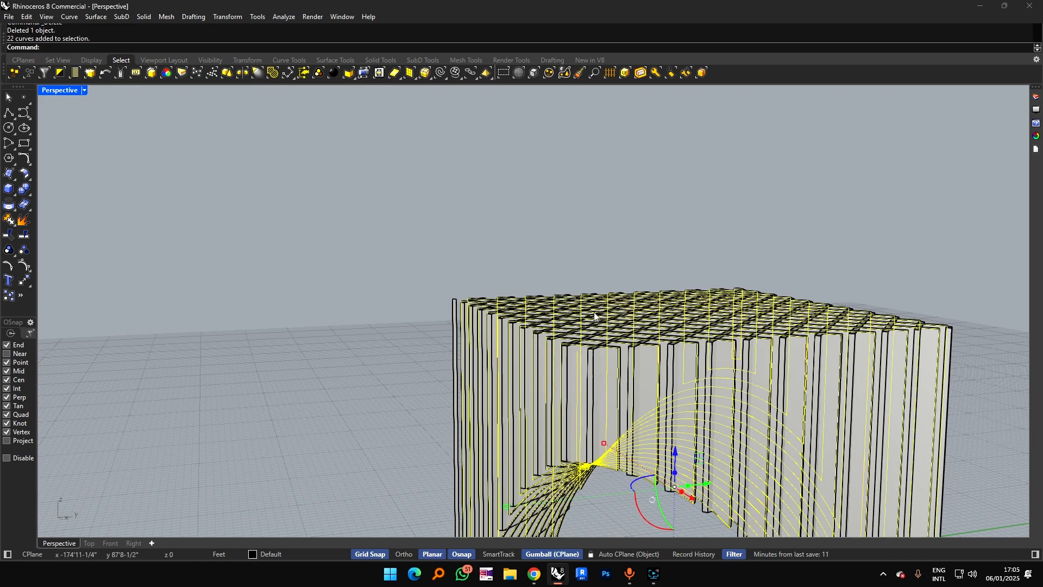
left_click(591, 247)
right_click_drag(591, 247, 464, 338)
scroll(464, 337, "down", 8)
right_click_drag(513, 383, 403, 383)
scroll(468, 361, "up", 8)
right_click_drag(470, 360, 607, 440)
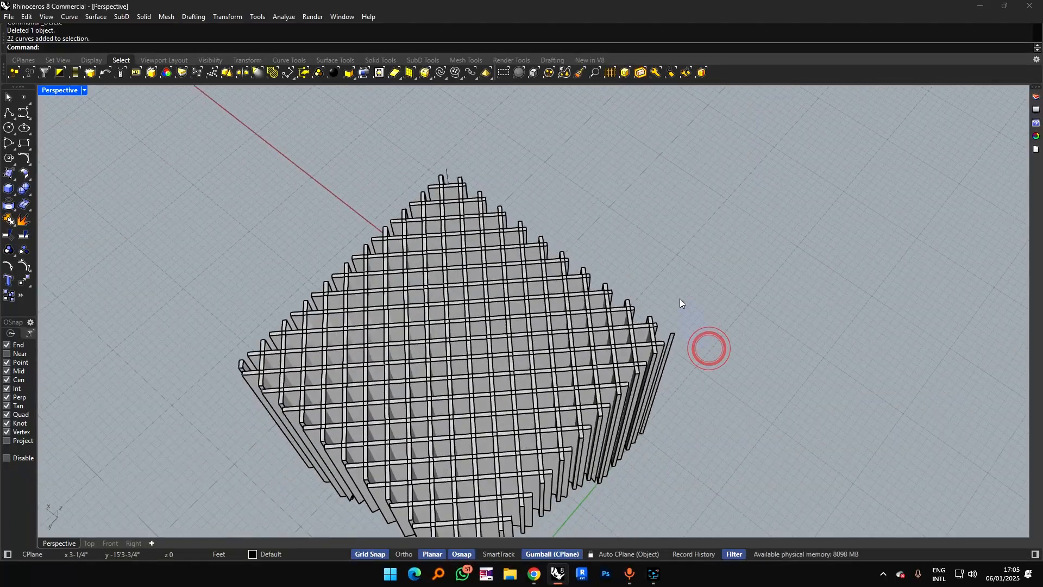
left_click_drag(680, 299, 671, 291)
left_click(720, 321)
right_click_drag(676, 379, 616, 295)
scroll(616, 294, "down", 8)
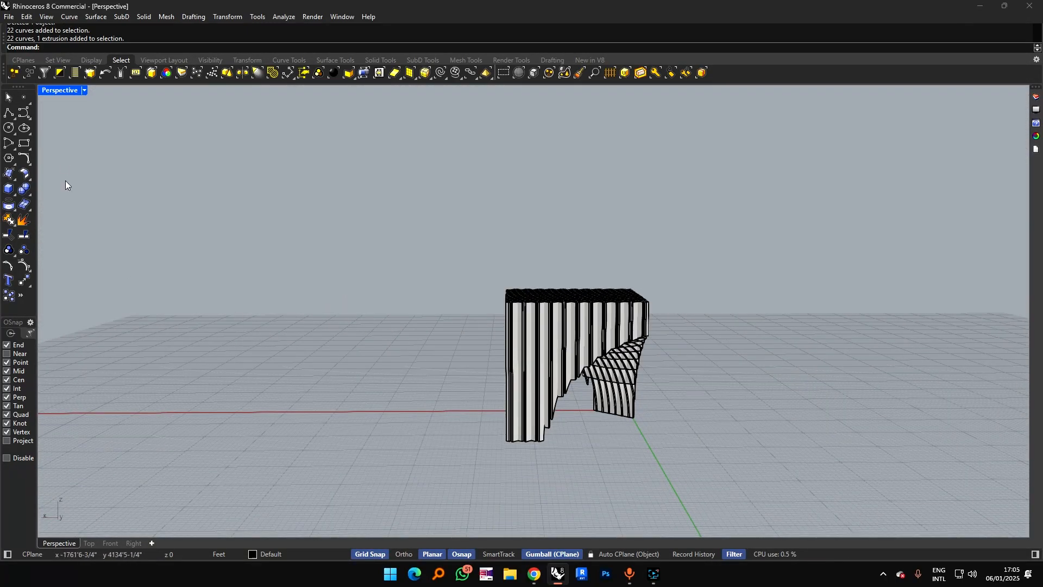
Step: Set the Perspective viewport's display mode to Monochrome and view the waffle structure up close
left_click(84, 90)
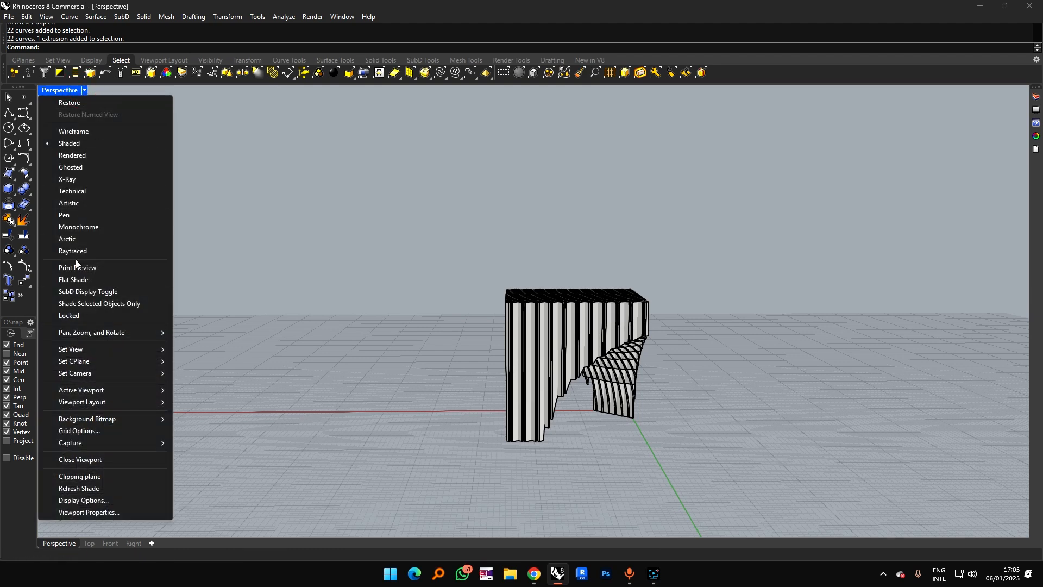
left_click(118, 227)
right_click_drag(607, 325, 529, 511)
scroll(529, 399, "up", 9)
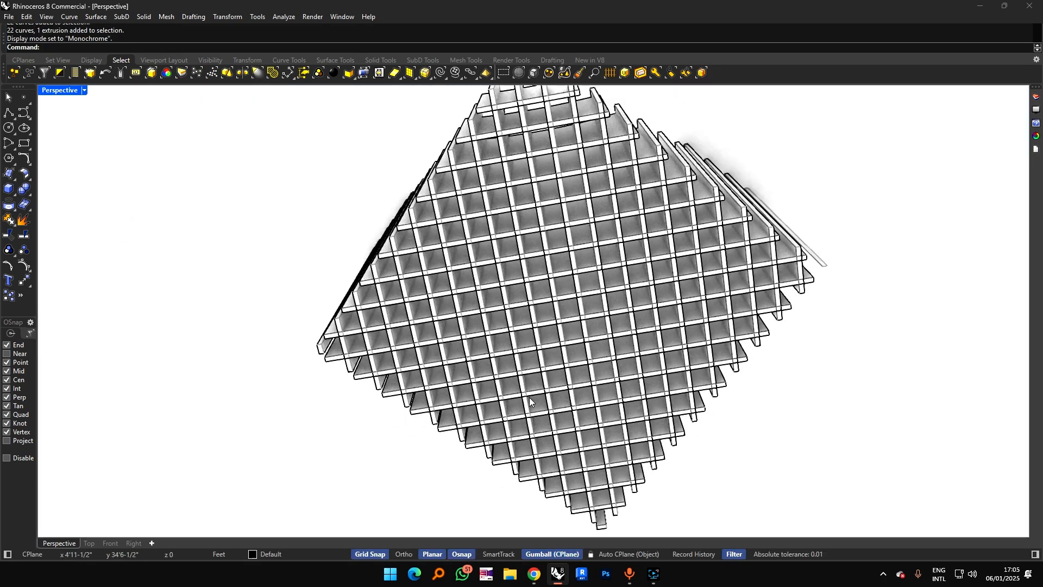
Step: Examine the top of the waffle structure, viewing the diagonal grid of crossing ribs both as a whole and up close
right_click_drag(529, 399, 568, 223)
scroll(569, 231, "down", 11)
right_click_drag(604, 305, 298, 371)
scroll(614, 281, "up", 15)
scroll(538, 302, "down", 9)
scroll(531, 350, "up", 10)
scroll(638, 291, "down", 10)
scroll(494, 305, "down", 3)
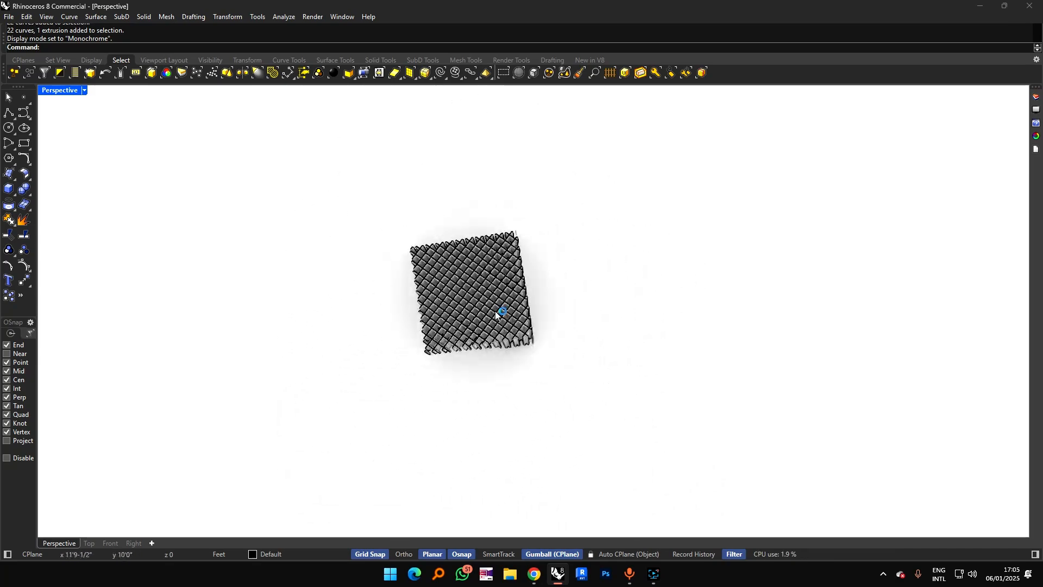
scroll(494, 307, "up", 10)
right_click_drag(527, 254, 601, 256)
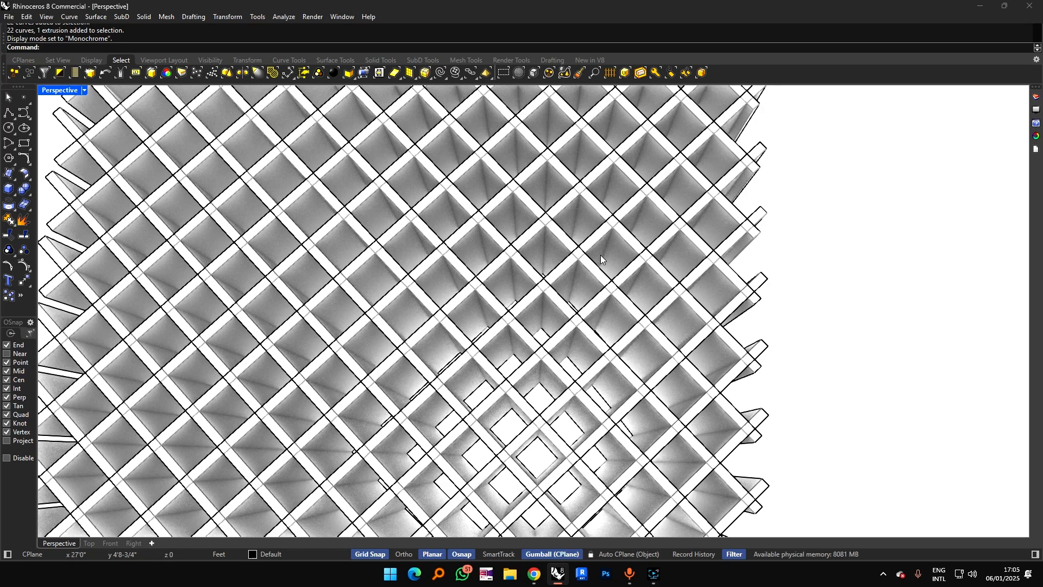
scroll(476, 280, "down", 10)
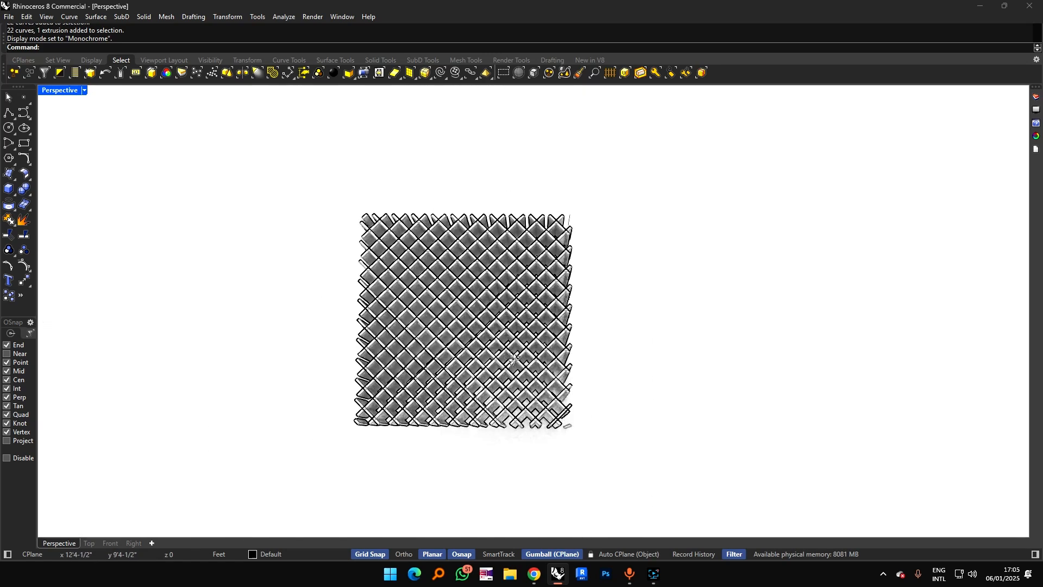
Step: Examine the saddle-carved underside of the waffle structure and its intersecting ribs from several angles
mouse_move(476, 280)
right_mouse_down()
mouse_move(820, 217)
mouse_move(352, 258)
mouse_move(298, 186)
mouse_move(217, 176)
right_mouse_up()
scroll(537, 279, "up", 8)
right_click_drag(537, 279, 851, 230)
scroll(732, 249, "down", 8)
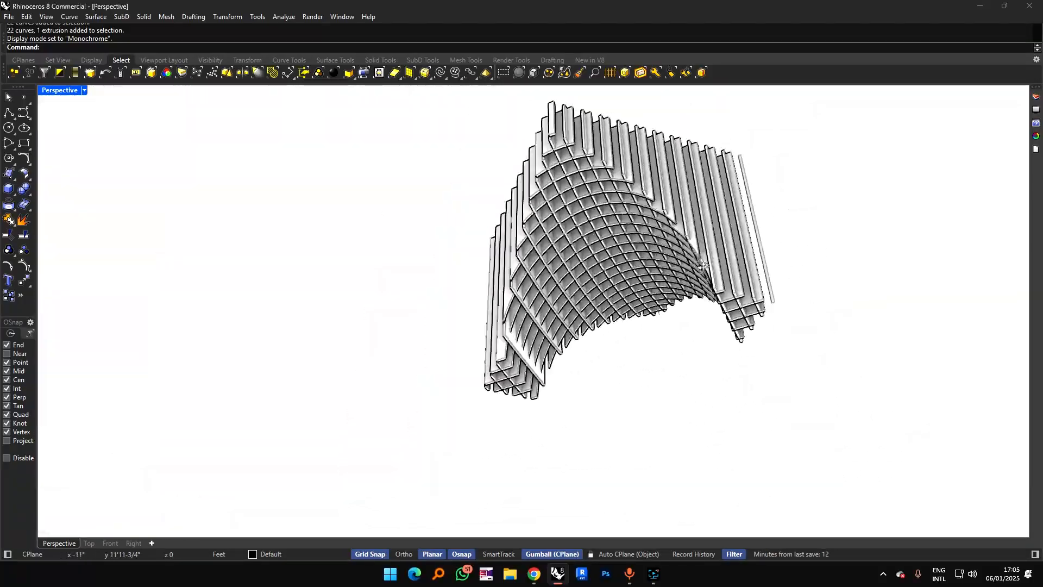
right_click_drag(559, 267, 475, 391)
scroll(706, 298, "up", 8)
scroll(534, 342, "down", 7)
scroll(609, 331, "down", 6)
Step: Inspect the whole waffle structure from the side, including a close view of the ribs inside its arched opening
right_click_drag(548, 298, 434, 174)
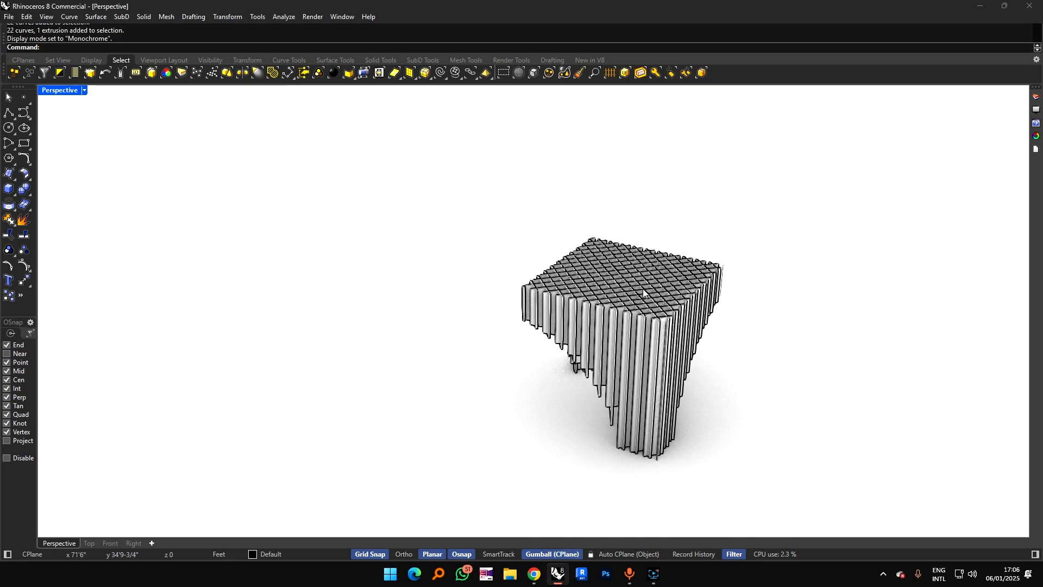
right_click_drag(643, 289, 729, 309)
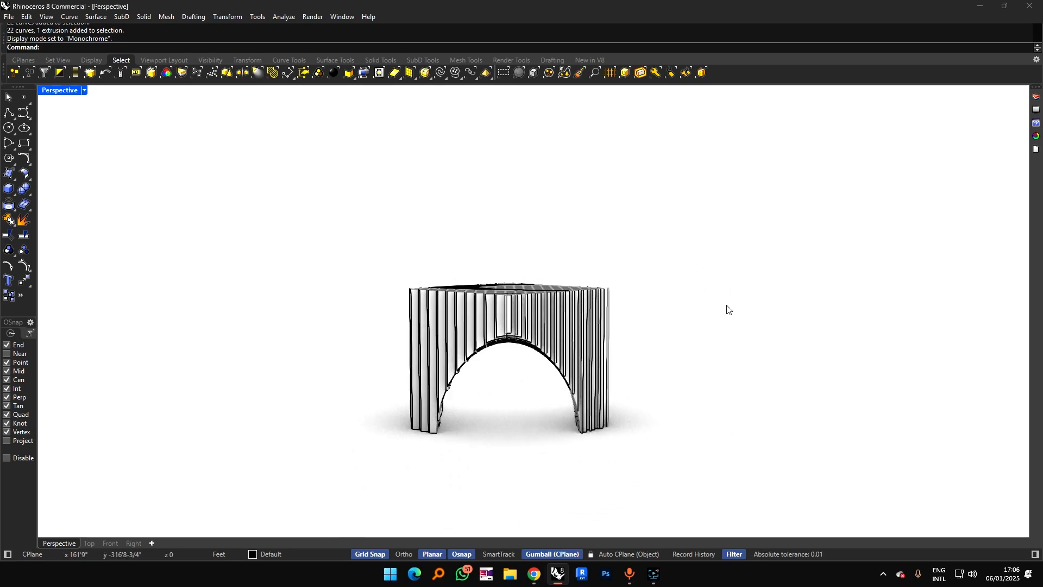
scroll(510, 356, "up", 7)
right_click_drag(561, 334, 665, 308)
scroll(490, 360, "up", 6)
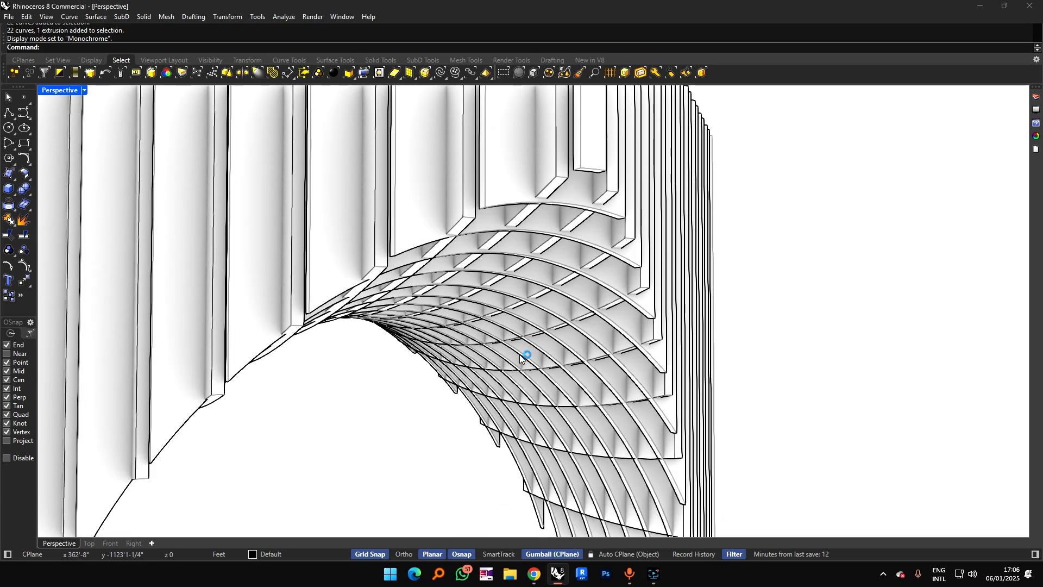
scroll(520, 354, "down", 8)
scroll(522, 358, "up", 8)
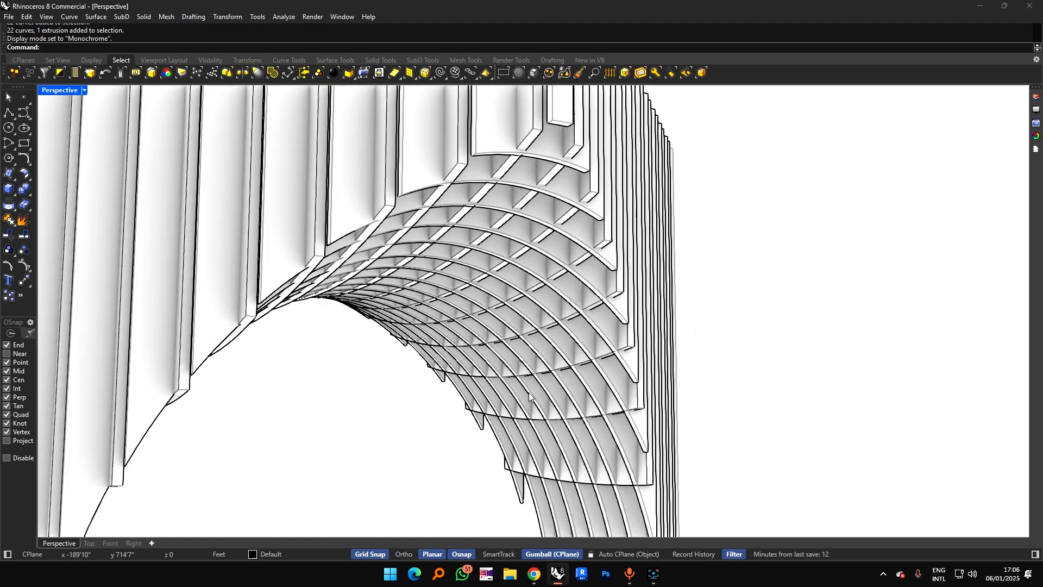